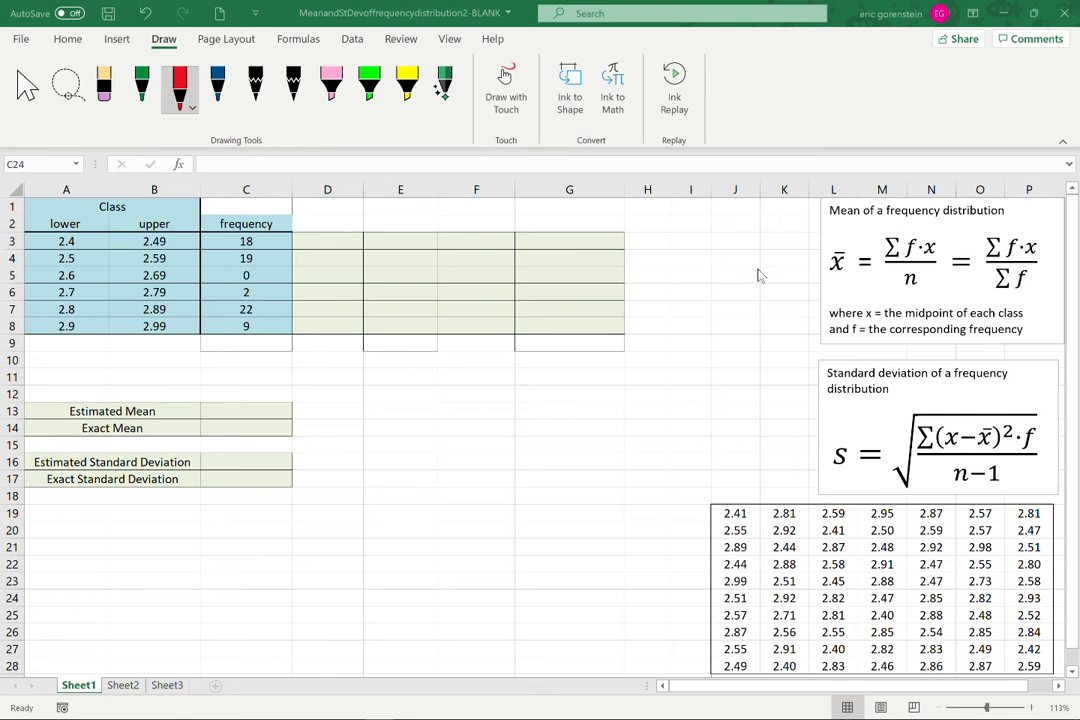
# Box the estimated mean and estimated standard deviation result cells in red, link them to their formulas with arrows, and draw an arrow to the raw data.
pyautogui.click(710, 281)
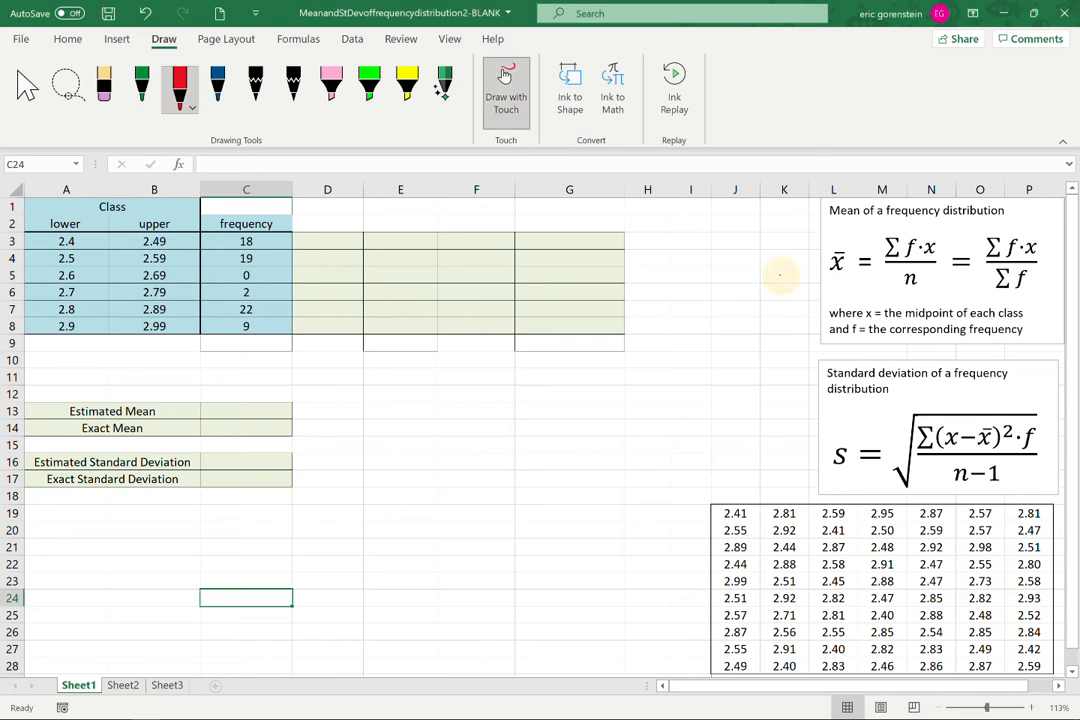
pyautogui.moveTo(697, 281); pyautogui.dragTo(815, 281)
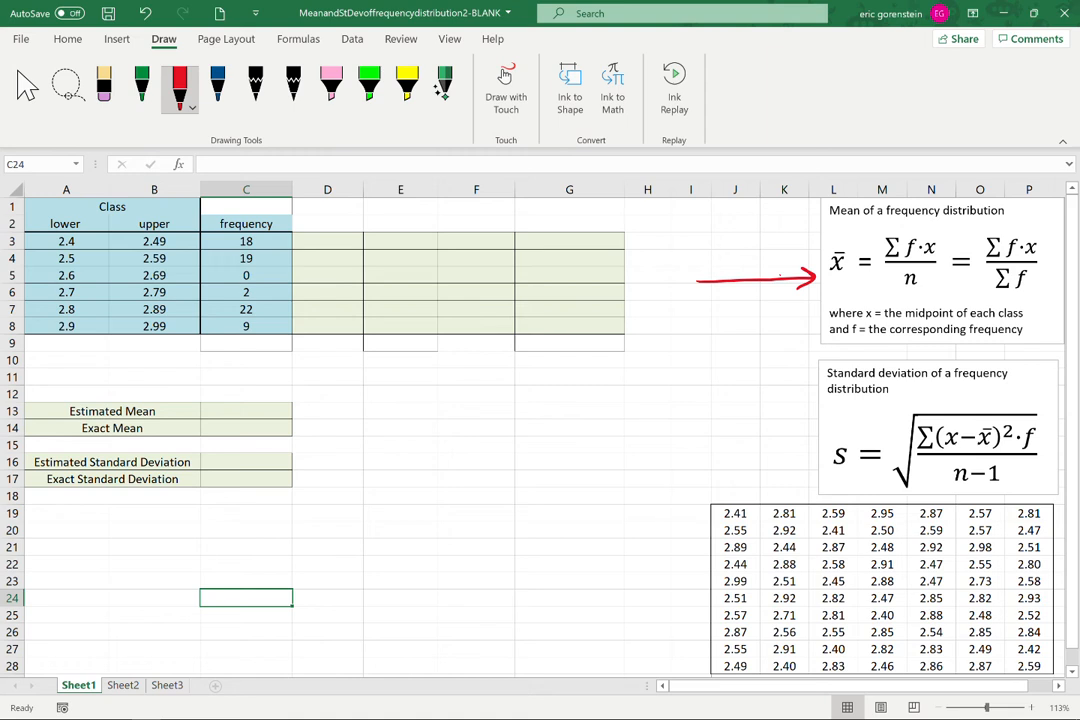
pyautogui.moveTo(697, 427); pyautogui.dragTo(806, 424)
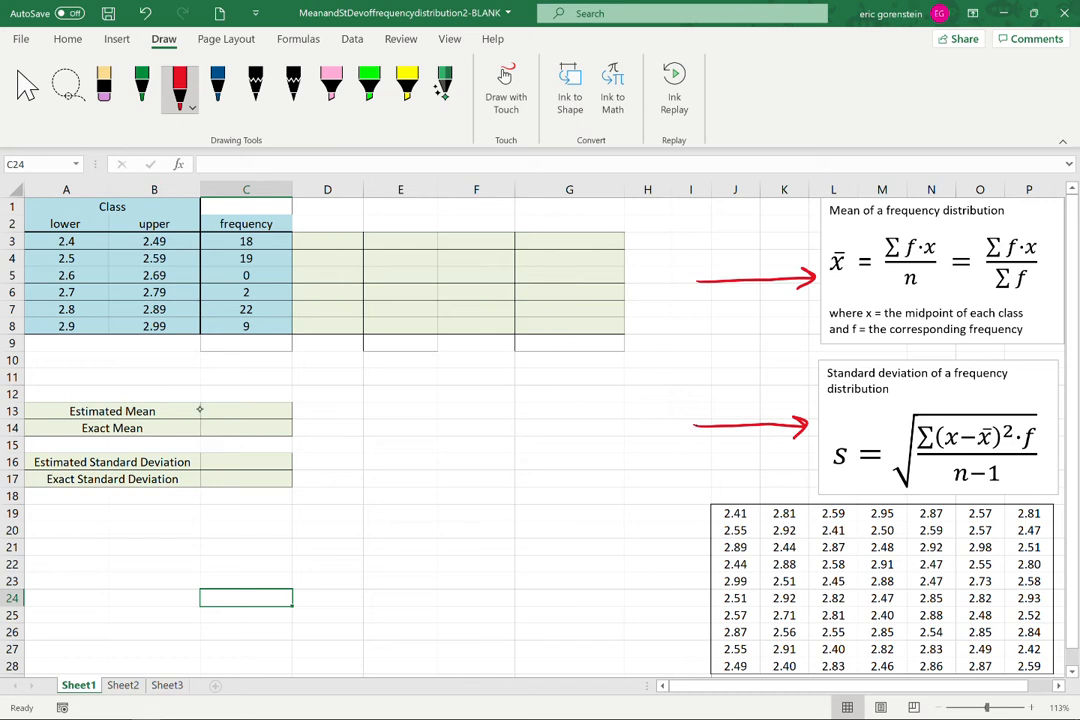
pyautogui.moveTo(204, 412)
pyautogui.mouseDown()
pyautogui.moveTo(204, 403)
pyautogui.moveTo(295, 404)
pyautogui.moveTo(270, 417)
pyautogui.moveTo(202, 416)
pyautogui.mouseUp()
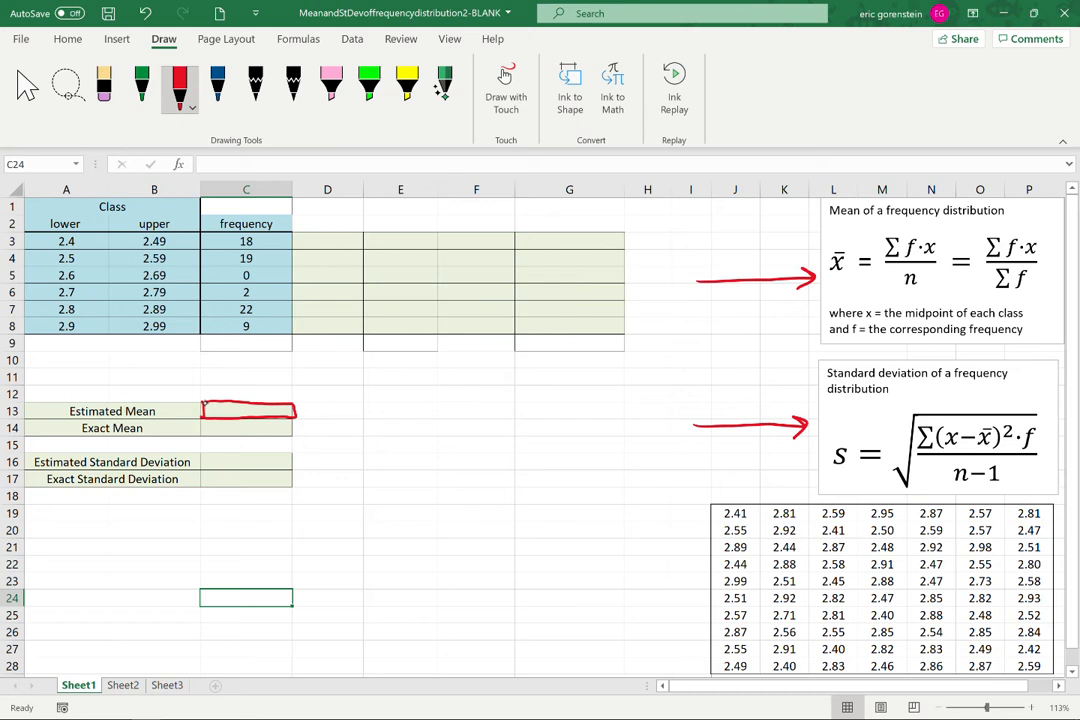
pyautogui.moveTo(202, 468)
pyautogui.mouseDown()
pyautogui.moveTo(212, 452)
pyautogui.moveTo(294, 452)
pyautogui.moveTo(272, 467)
pyautogui.moveTo(202, 466)
pyautogui.mouseUp()
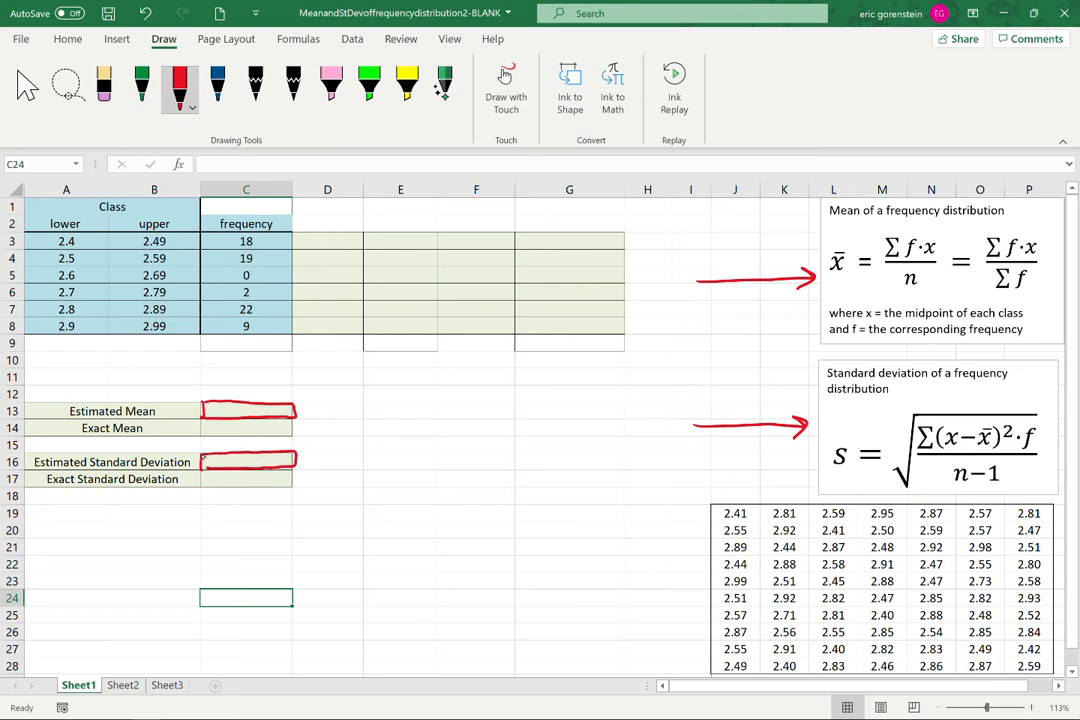
pyautogui.moveTo(700, 284)
pyautogui.mouseDown()
pyautogui.moveTo(665, 300)
pyautogui.moveTo(616, 366)
pyautogui.moveTo(404, 411)
pyautogui.moveTo(298, 415)
pyautogui.moveTo(309, 422)
pyautogui.mouseUp()
pyautogui.moveTo(696, 428)
pyautogui.mouseDown()
pyautogui.moveTo(447, 466)
pyautogui.moveTo(300, 462)
pyautogui.moveTo(311, 468)
pyautogui.mouseUp()
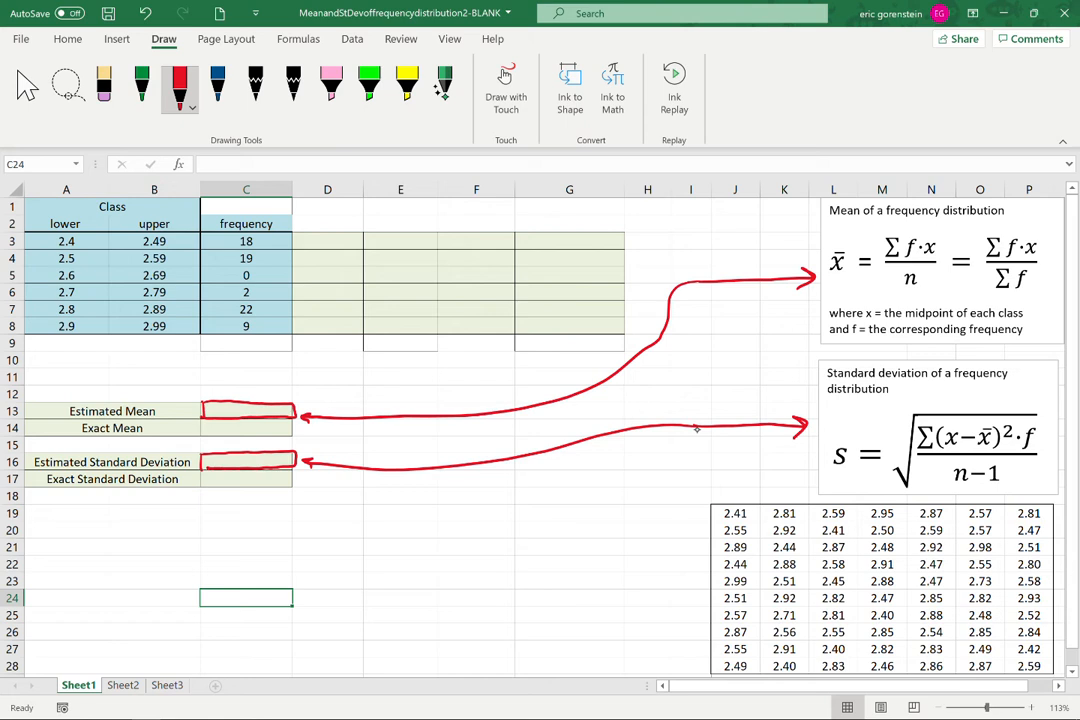
pyautogui.moveTo(535, 590)
pyautogui.mouseDown()
pyautogui.moveTo(688, 585)
pyautogui.moveTo(677, 595)
pyautogui.mouseUp()
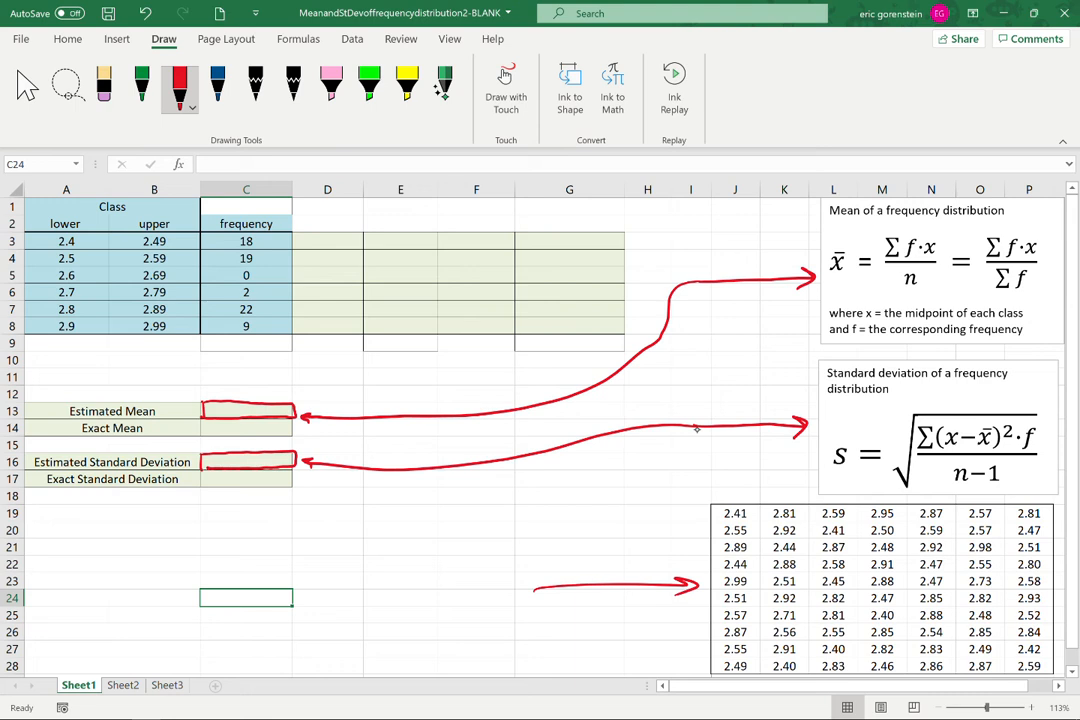
# Cross out the raw data table in J19:P28 with a large red X.
pyautogui.moveTo(1051, 508)
pyautogui.mouseDown()
pyautogui.moveTo(850, 615)
pyautogui.moveTo(718, 665)
pyautogui.mouseUp()
pyautogui.moveTo(724, 508)
pyautogui.mouseDown()
pyautogui.moveTo(965, 652)
pyautogui.moveTo(1018, 669)
pyautogui.mouseUp()
# Erase the red arrows and the boxes around the two estimate cells, keeping the cross over the raw data.
pyautogui.moveTo(664, 600)
pyautogui.mouseDown()
pyautogui.moveTo(683, 512)
pyautogui.moveTo(676, 292)
pyautogui.moveTo(705, 284)
pyautogui.moveTo(773, 436)
pyautogui.mouseUp()
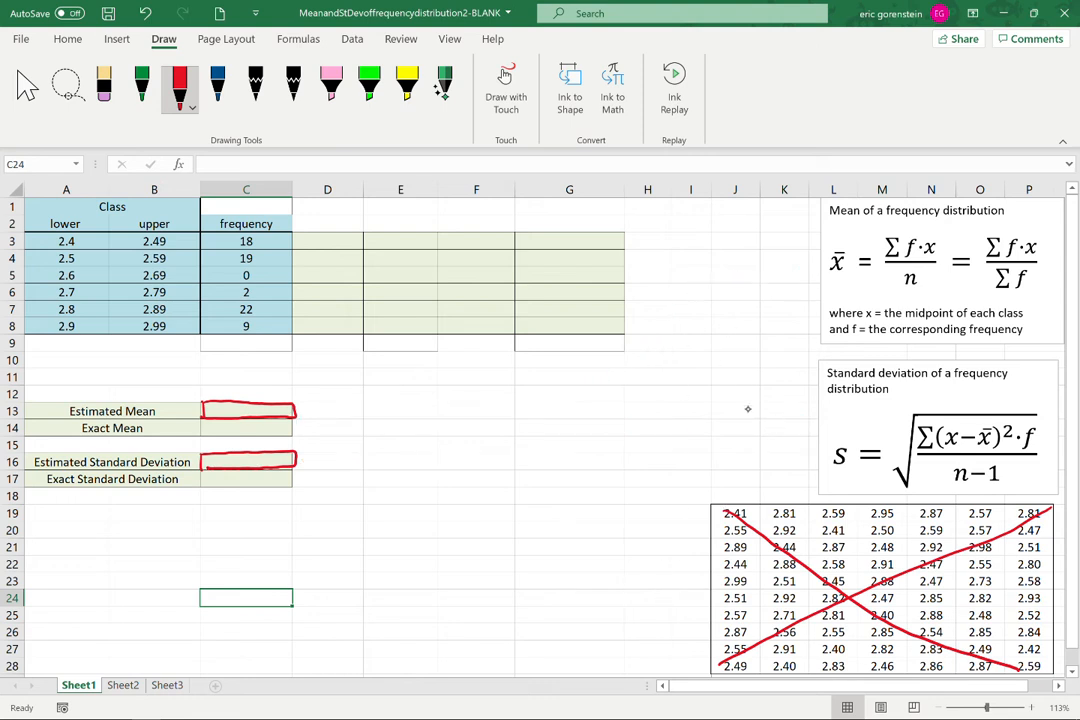
pyautogui.moveTo(254, 392); pyautogui.dragTo(250, 468)
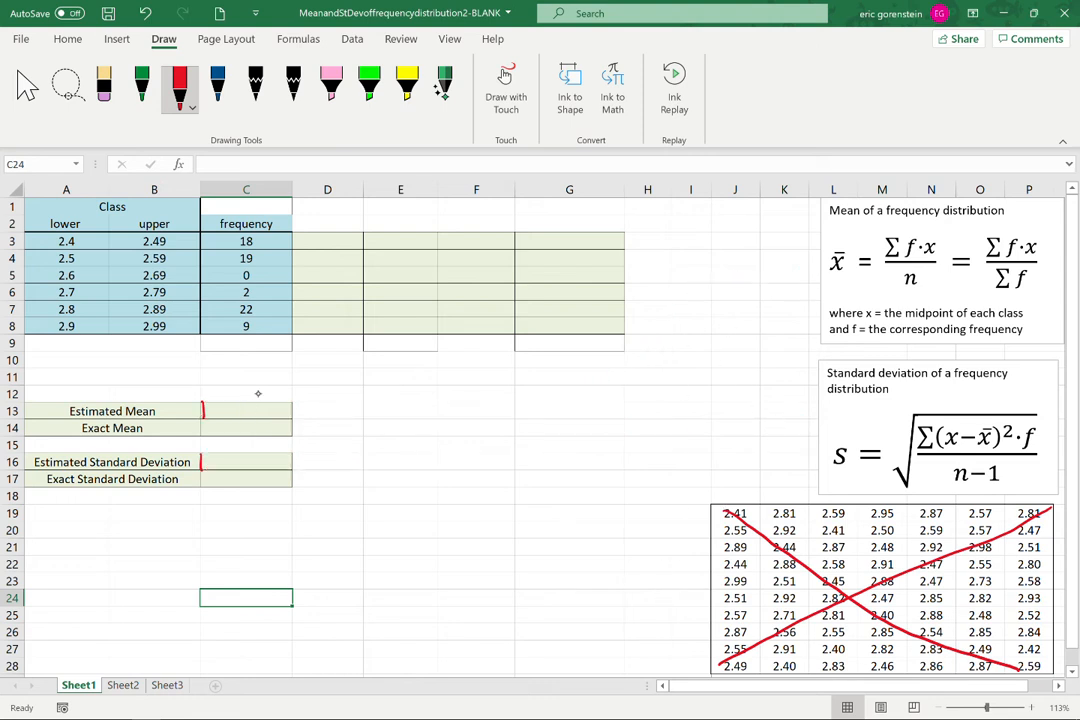
pyautogui.moveTo(197, 411); pyautogui.dragTo(233, 417)
pyautogui.moveTo(204, 461); pyautogui.dragTo(237, 437)
# Outline the frequency table in red, circle the 2.4–2.49 class and its frequency, and erase those circles.
pyautogui.moveTo(296, 207)
pyautogui.mouseDown()
pyautogui.moveTo(294, 300)
pyautogui.moveTo(92, 341)
pyautogui.moveTo(35, 336)
pyautogui.mouseUp()
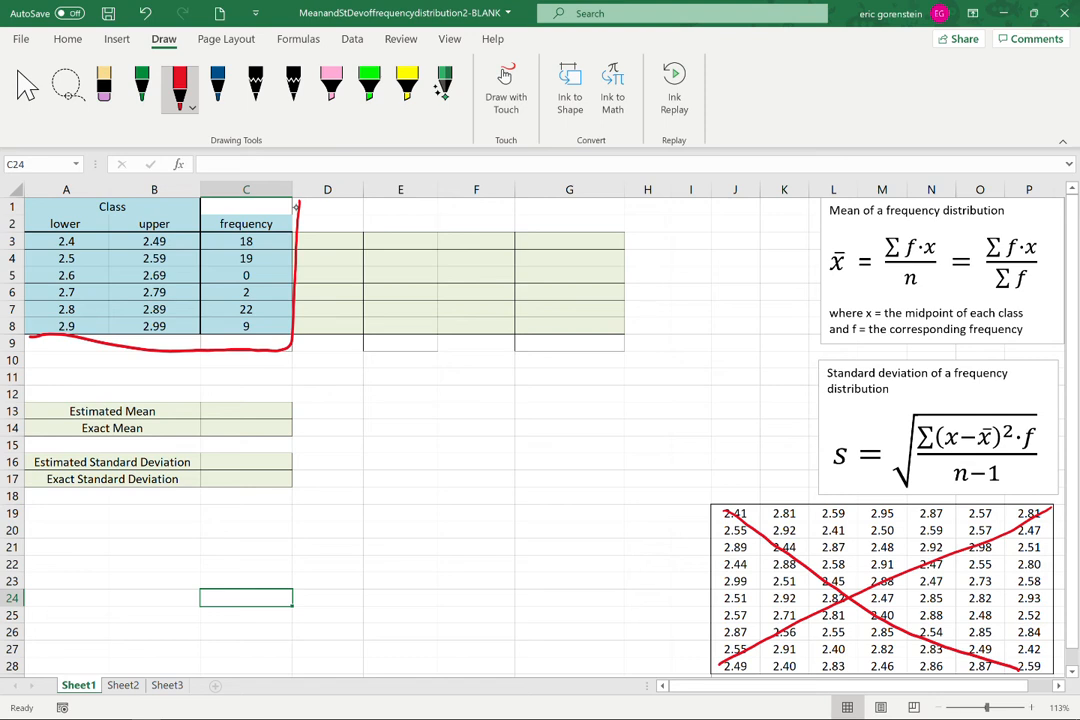
pyautogui.moveTo(245, 231)
pyautogui.mouseDown()
pyautogui.moveTo(237, 237)
pyautogui.moveTo(248, 249)
pyautogui.moveTo(252, 232)
pyautogui.mouseUp()
pyautogui.moveTo(112, 228)
pyautogui.mouseDown()
pyautogui.moveTo(55, 233)
pyautogui.moveTo(62, 252)
pyautogui.moveTo(160, 249)
pyautogui.moveTo(170, 232)
pyautogui.moveTo(112, 227)
pyautogui.mouseUp()
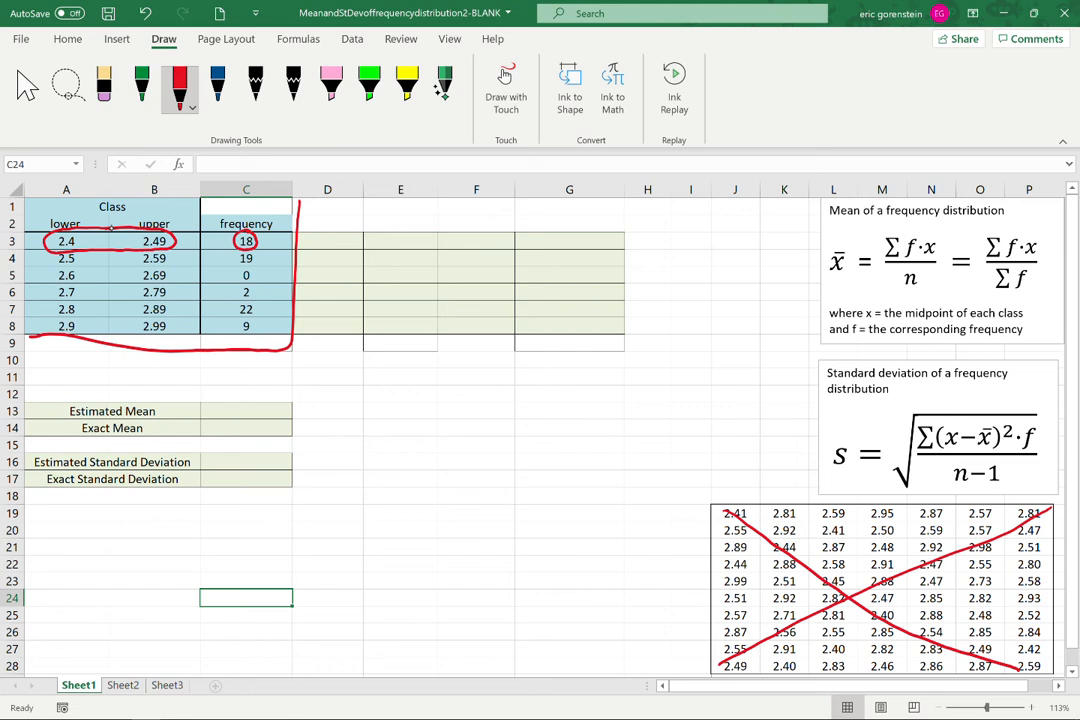
pyautogui.click(254, 242)
pyautogui.click(173, 237)
# Circle the 2.5–2.59 class and its frequency in red, and remove these circles together with the outline around the frequency table.
pyautogui.moveTo(250, 250); pyautogui.dragTo(256, 257)
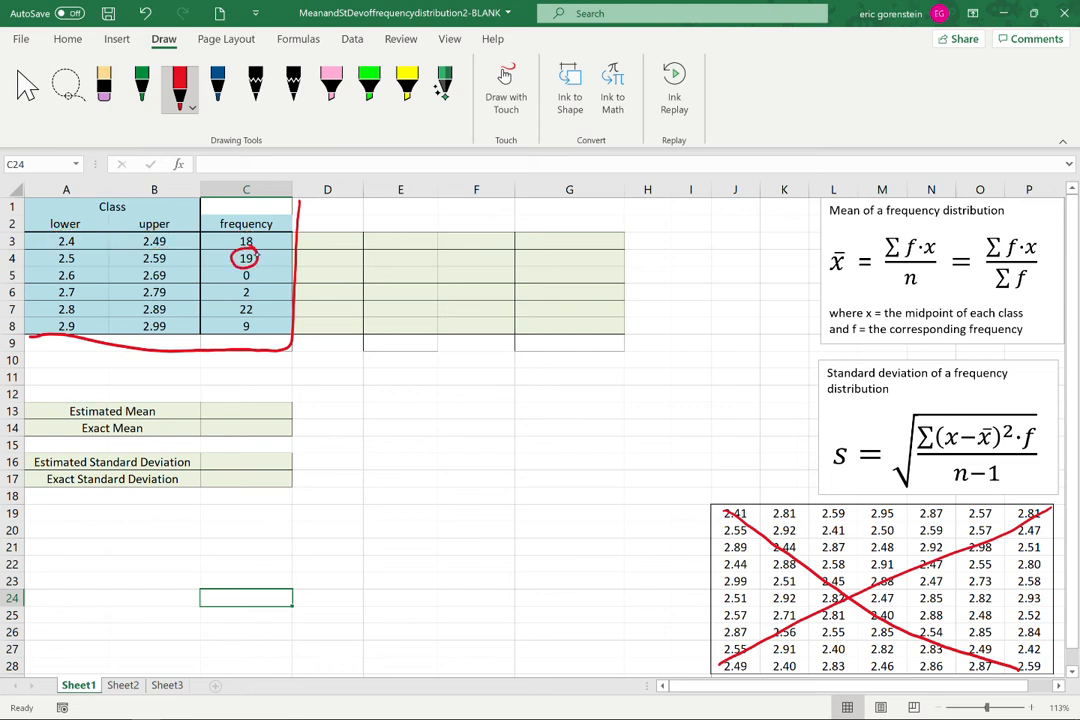
pyautogui.moveTo(138, 250)
pyautogui.mouseDown()
pyautogui.moveTo(77, 249)
pyautogui.moveTo(55, 266)
pyautogui.moveTo(175, 257)
pyautogui.moveTo(140, 251)
pyautogui.mouseUp()
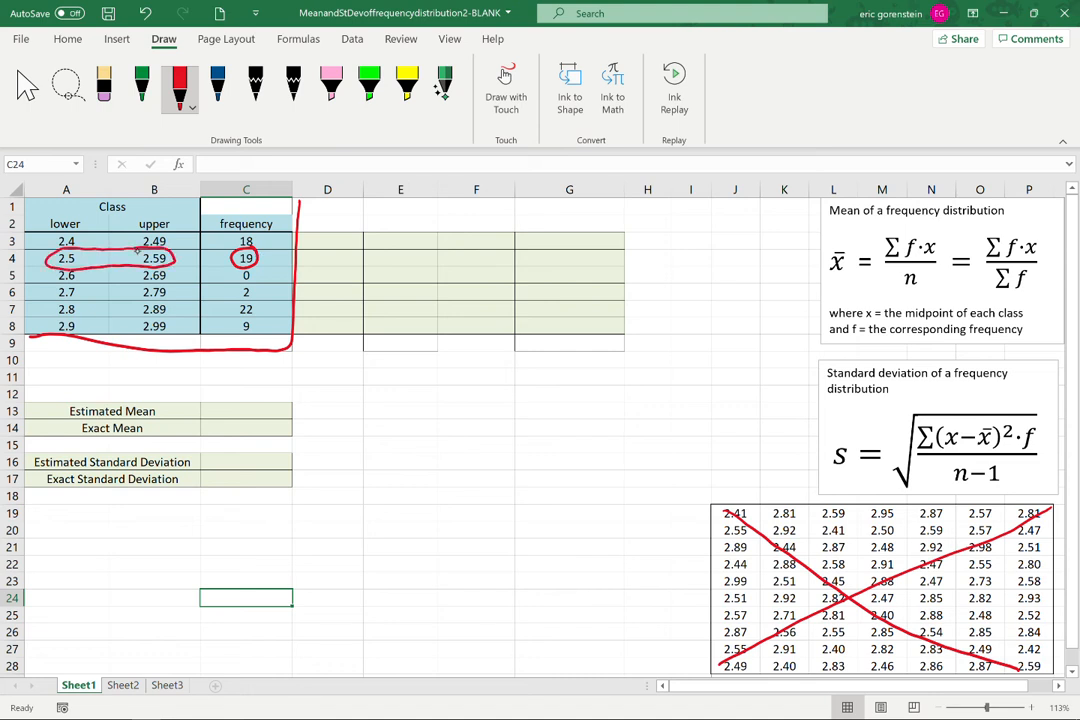
pyautogui.moveTo(246, 262)
pyautogui.mouseDown()
pyautogui.moveTo(247, 279)
pyautogui.moveTo(146, 258)
pyautogui.mouseUp()
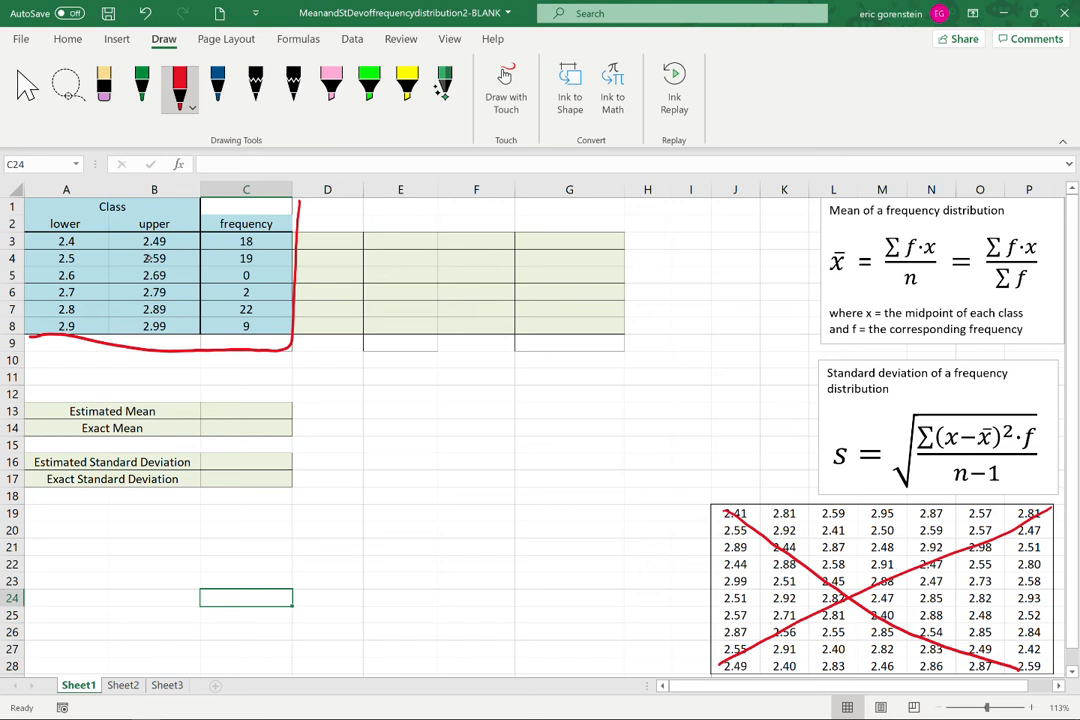
pyautogui.hotkey('ctrl', 'z')
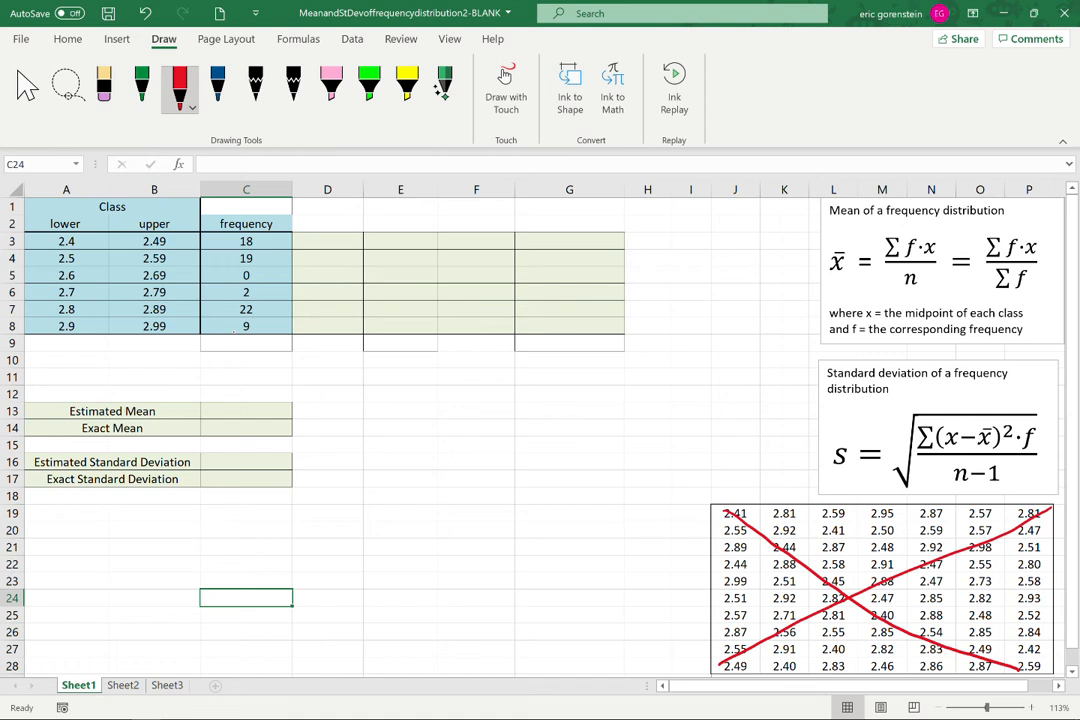
# Highlight "where x = the midpoint of each class" in yellow and handwrite a red x as the heading above column D's values.
pyautogui.click(406, 85)
pyautogui.moveTo(828, 313); pyautogui.dragTo(1025, 313)
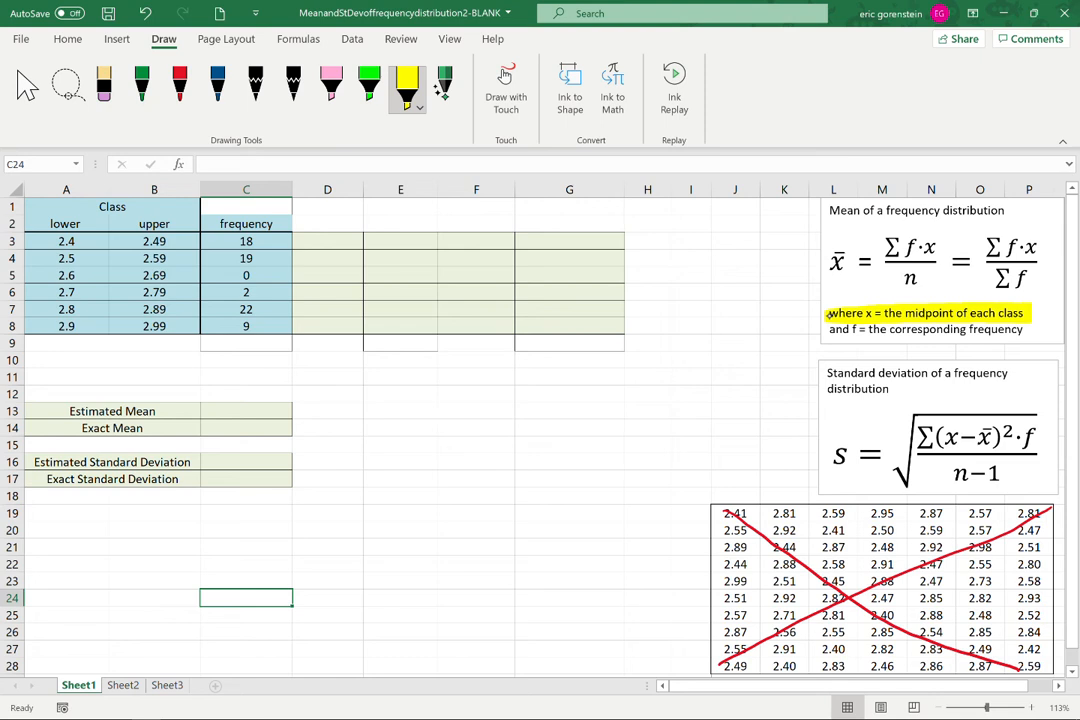
pyautogui.click(179, 85)
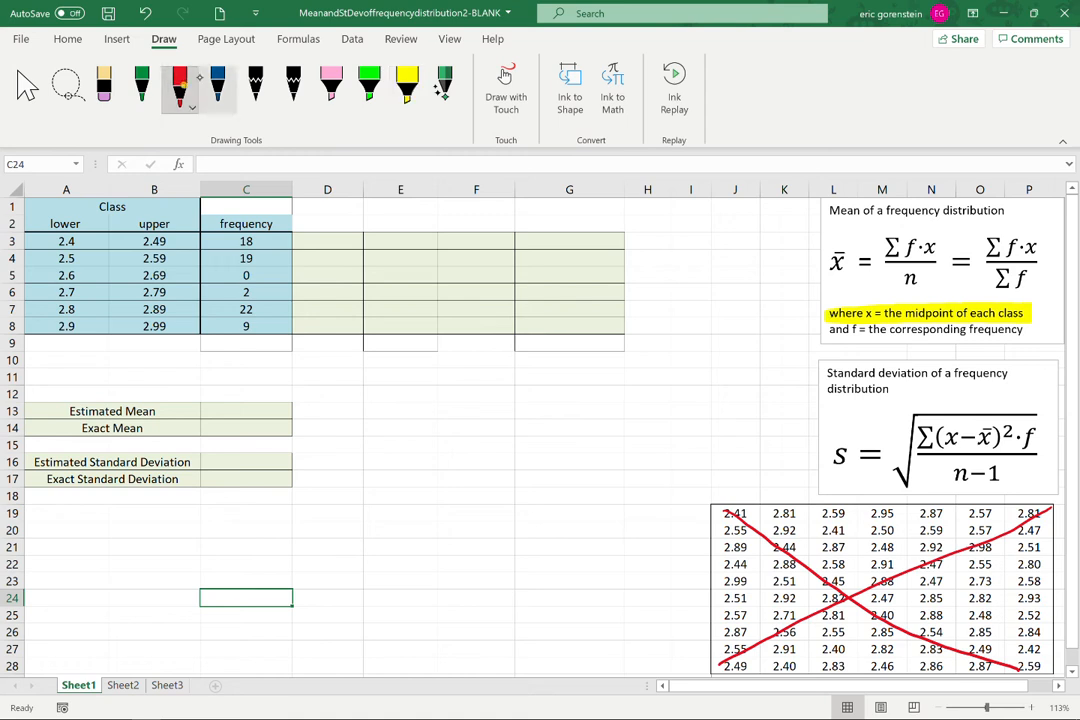
pyautogui.moveTo(316, 211)
pyautogui.mouseDown()
pyautogui.moveTo(328, 225)
pyautogui.moveTo(316, 225)
pyautogui.mouseUp()
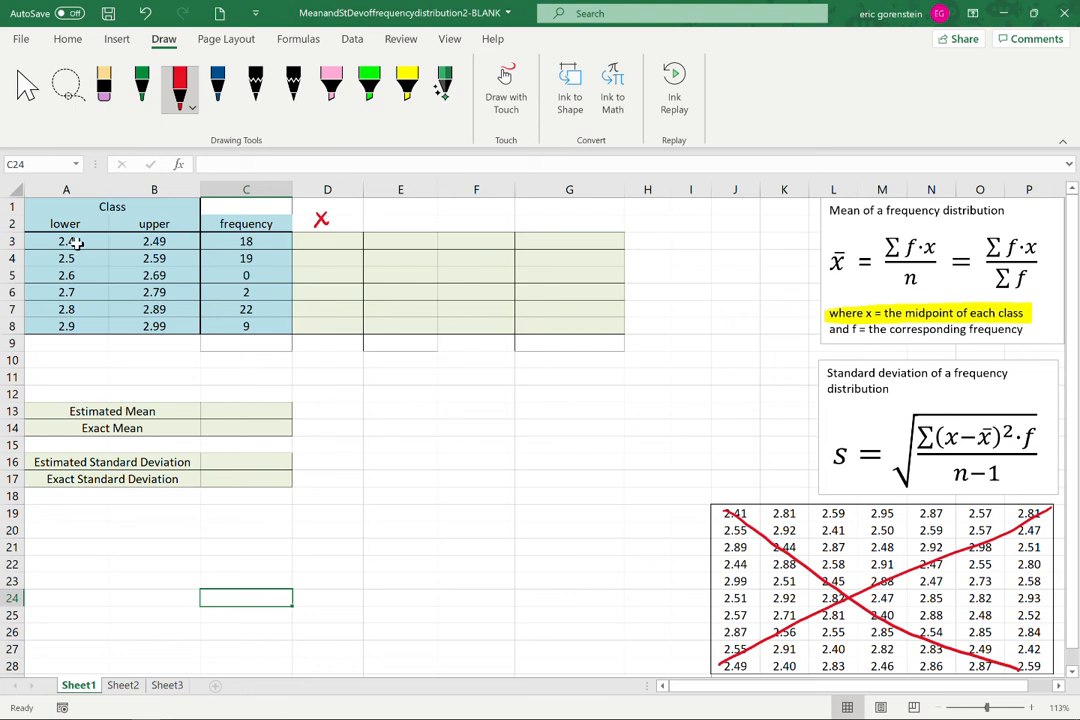
# Calculate the first class midpoint in D3 with the formula =AVERAGE(A3:B3).
pyautogui.moveTo(72, 241); pyautogui.dragTo(154, 241)
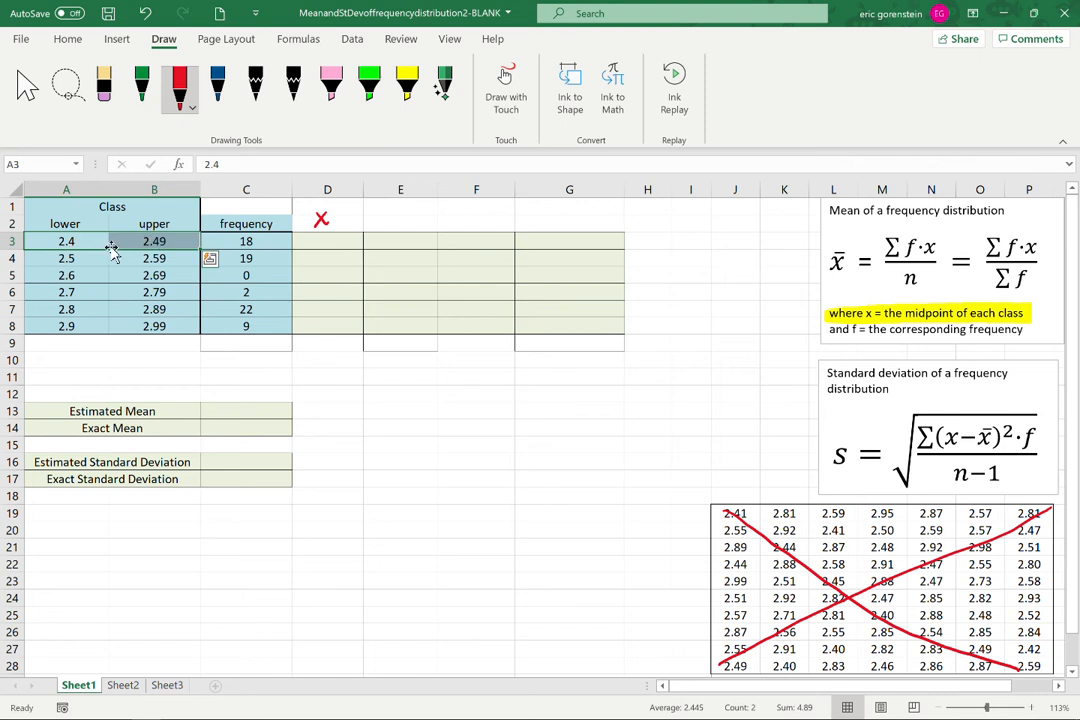
pyautogui.click(322, 240)
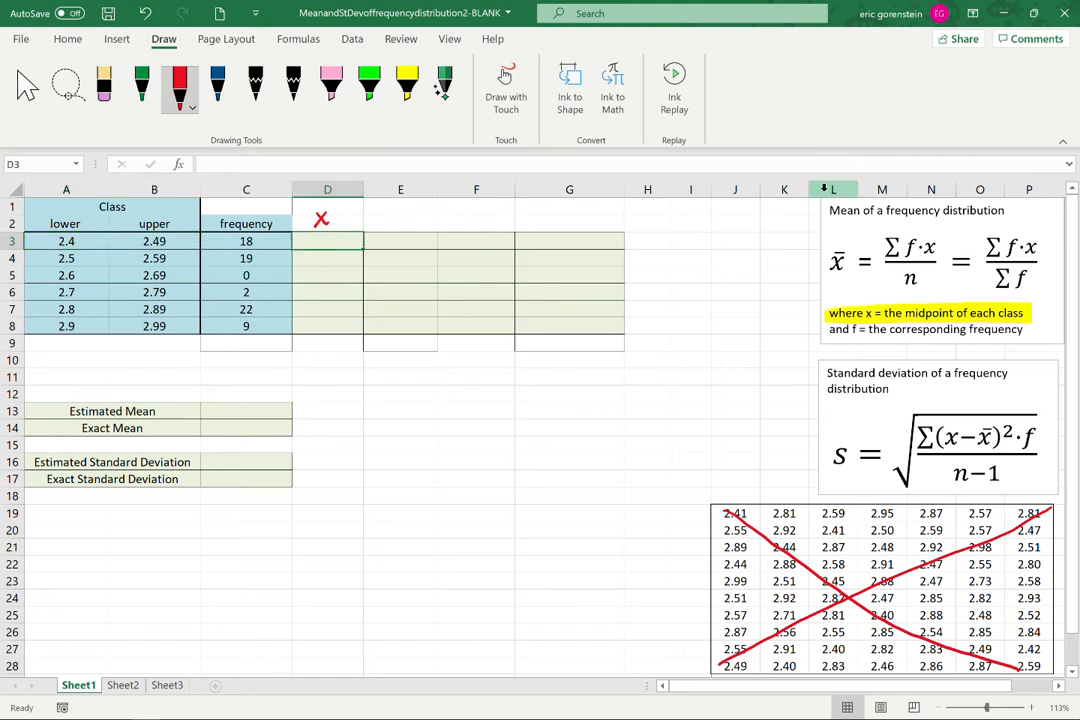
pyautogui.write('=')
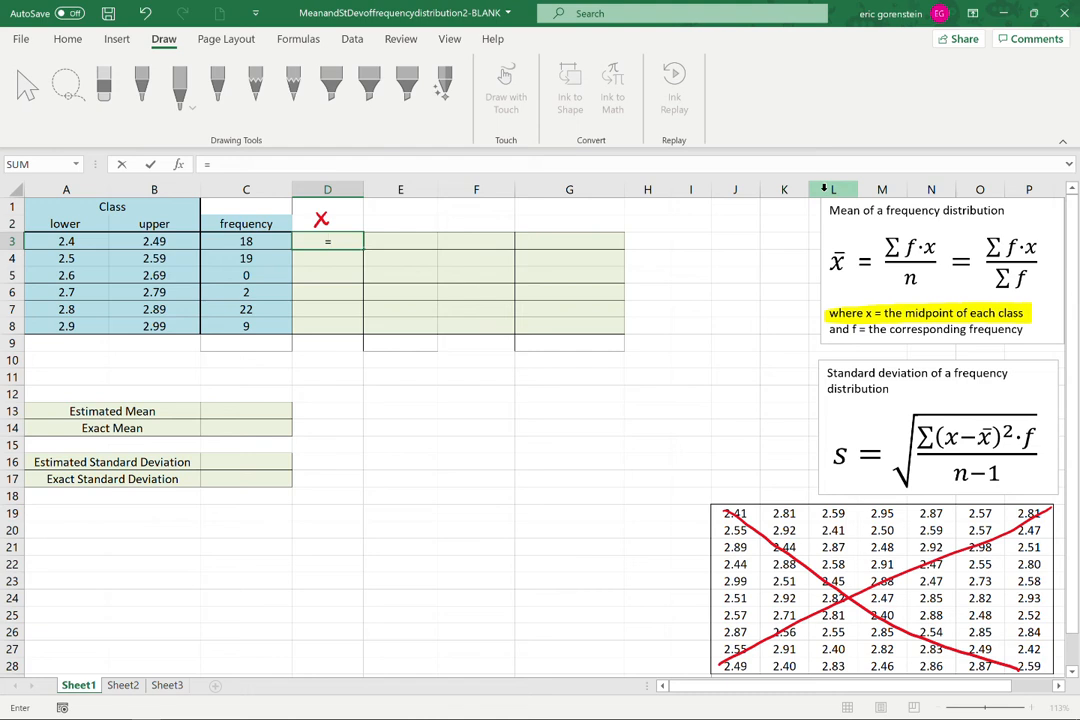
pyautogui.write('average')
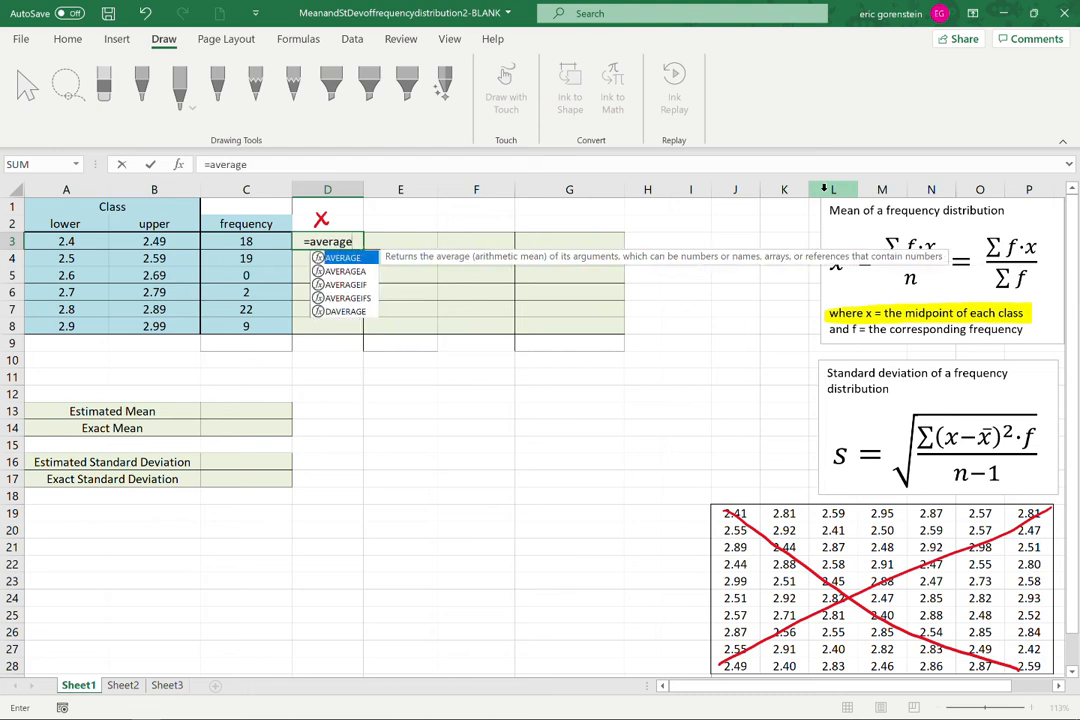
pyautogui.write('(')
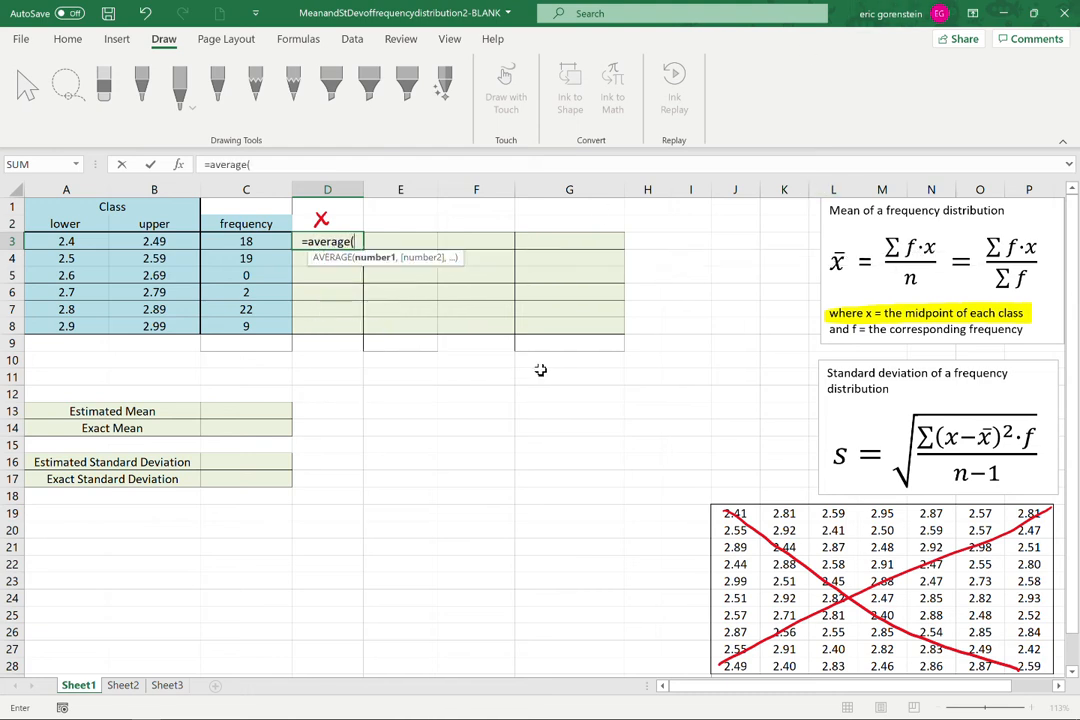
pyautogui.click(65, 241)
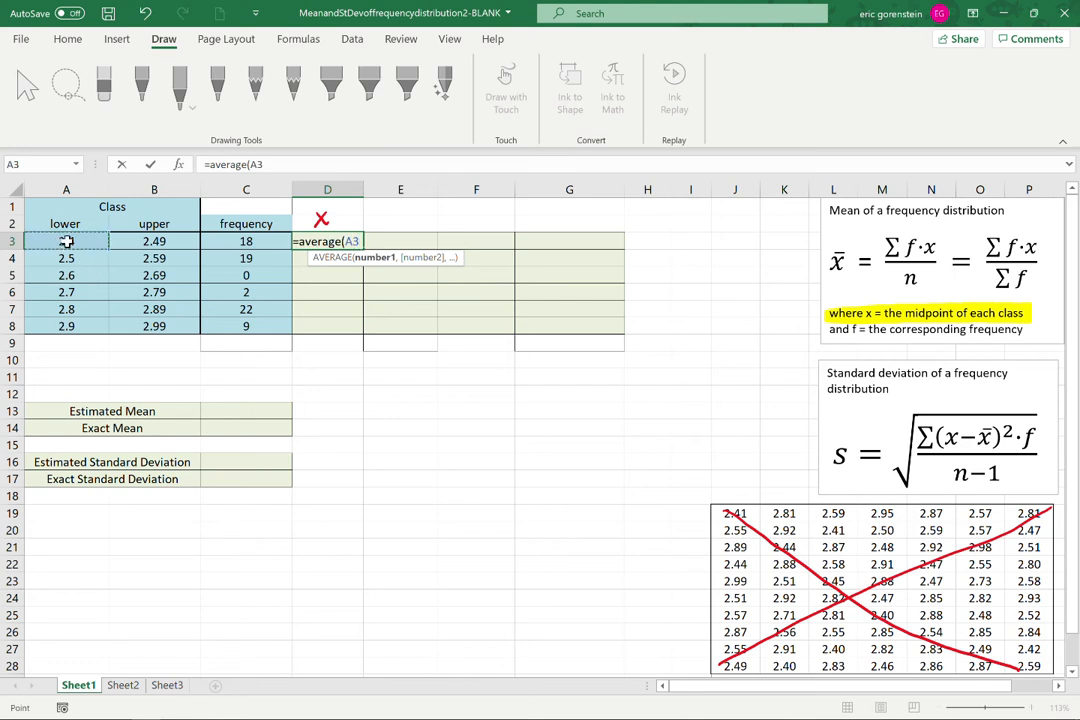
pyautogui.moveTo(73, 241); pyautogui.dragTo(178, 239)
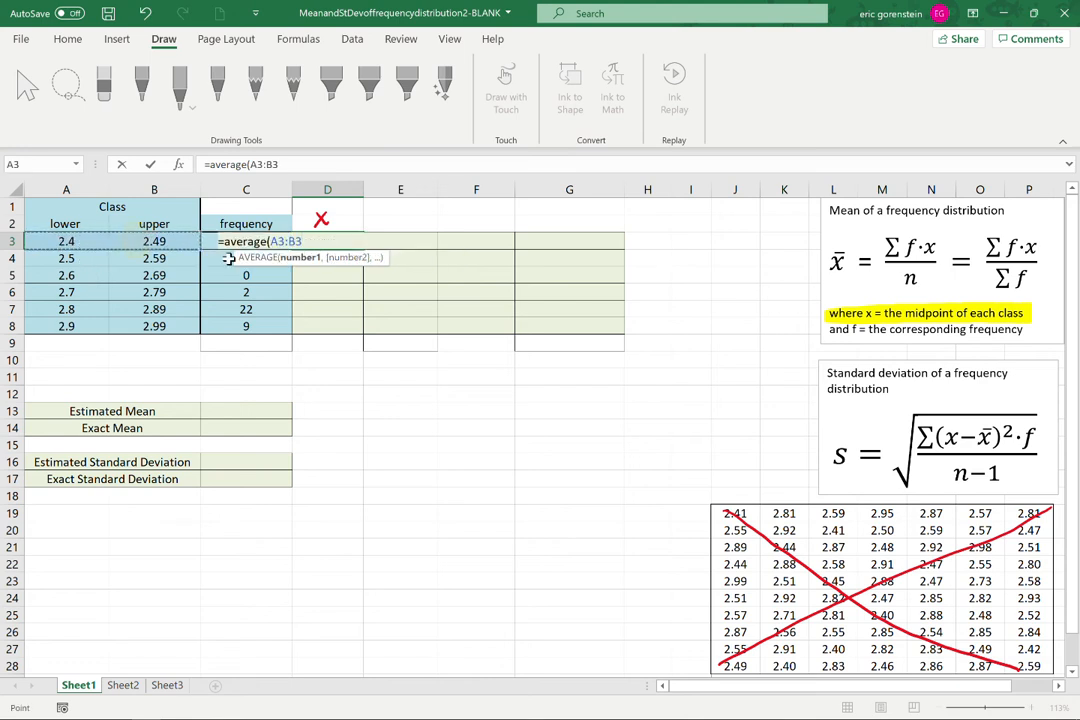
pyautogui.press('Return')
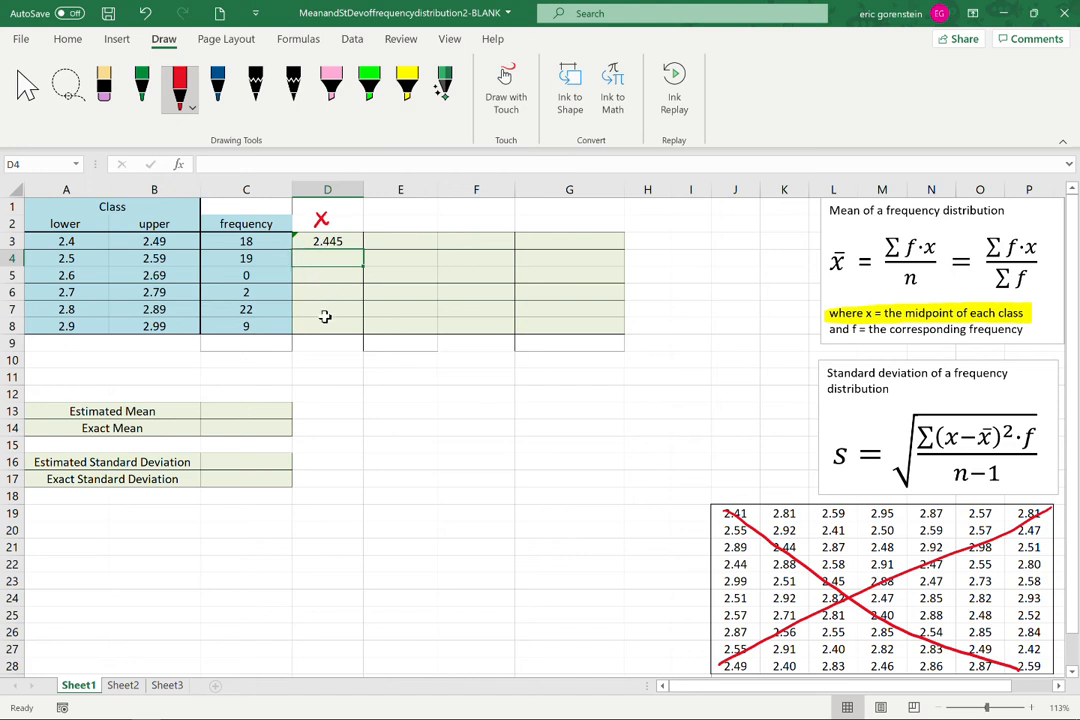
# Copy the midpoint formula from D3 down through D8 for the remaining classes.
pyautogui.click(345, 241)
pyautogui.moveTo(362, 249); pyautogui.dragTo(360, 326)
pyautogui.moveTo(359, 326); pyautogui.dragTo(360, 328)
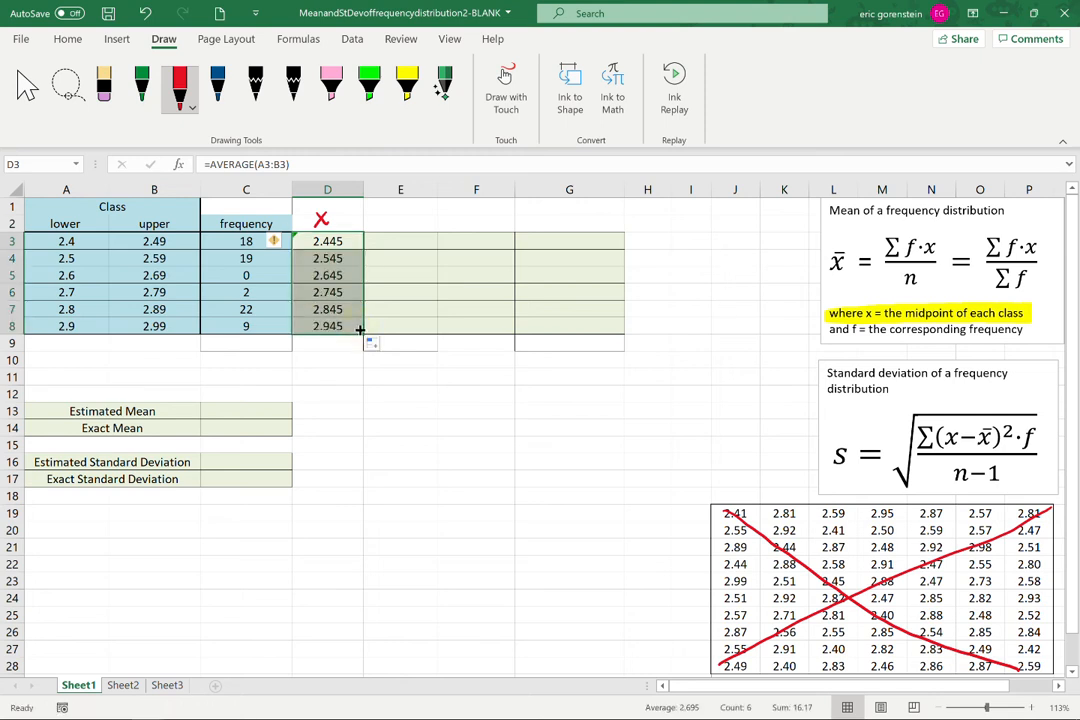
pyautogui.click(381, 412)
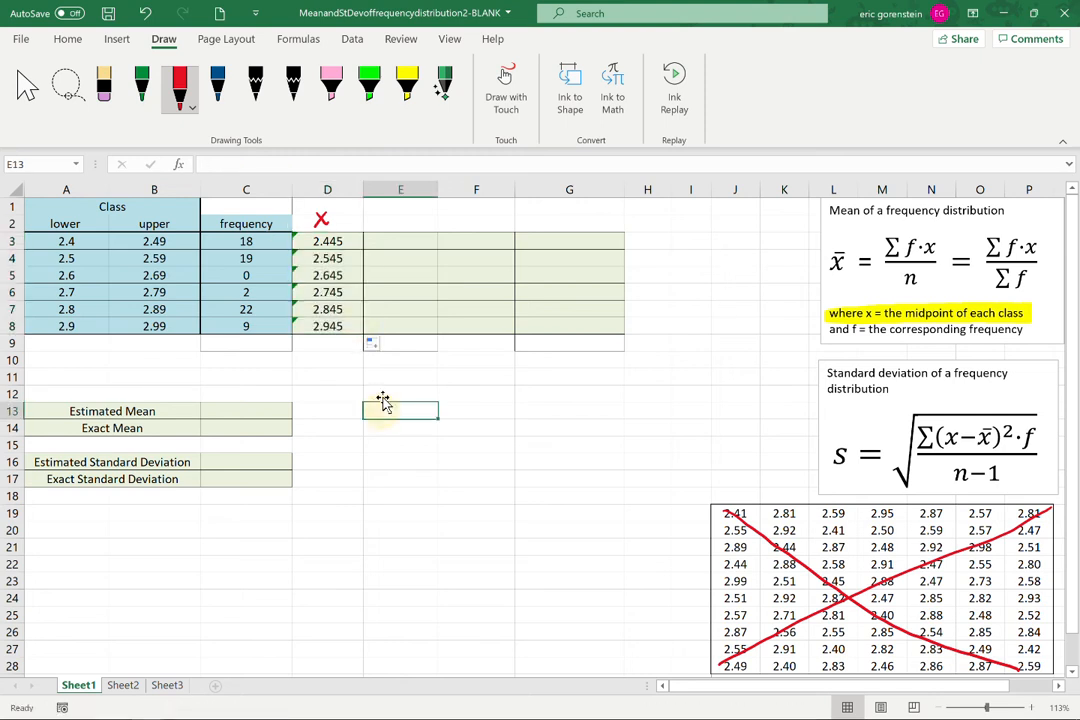
pyautogui.click(508, 477)
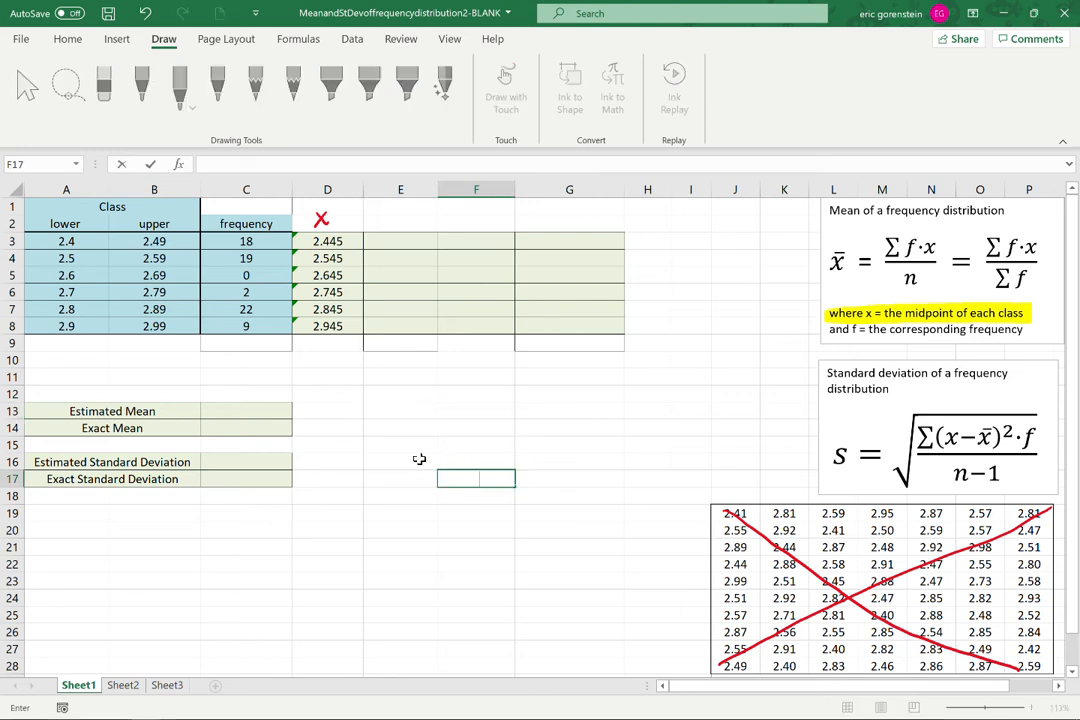
pyautogui.click(375, 480)
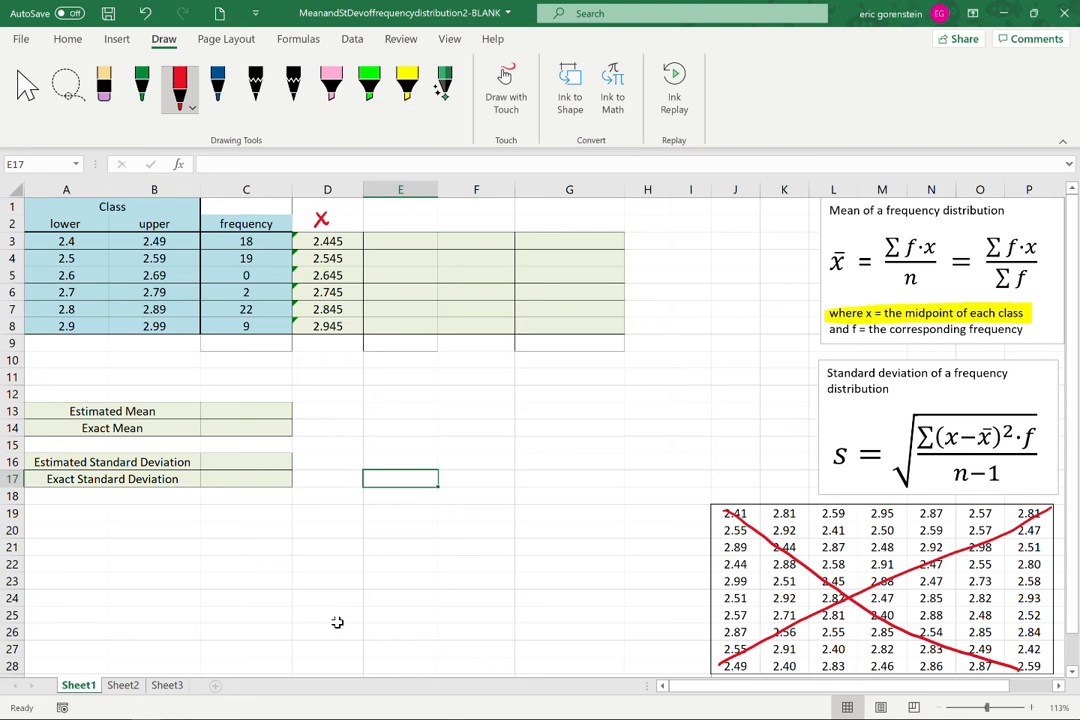
# Total the frequencies in C9 with a SUM formula over C3:C8.
pyautogui.click(242, 348)
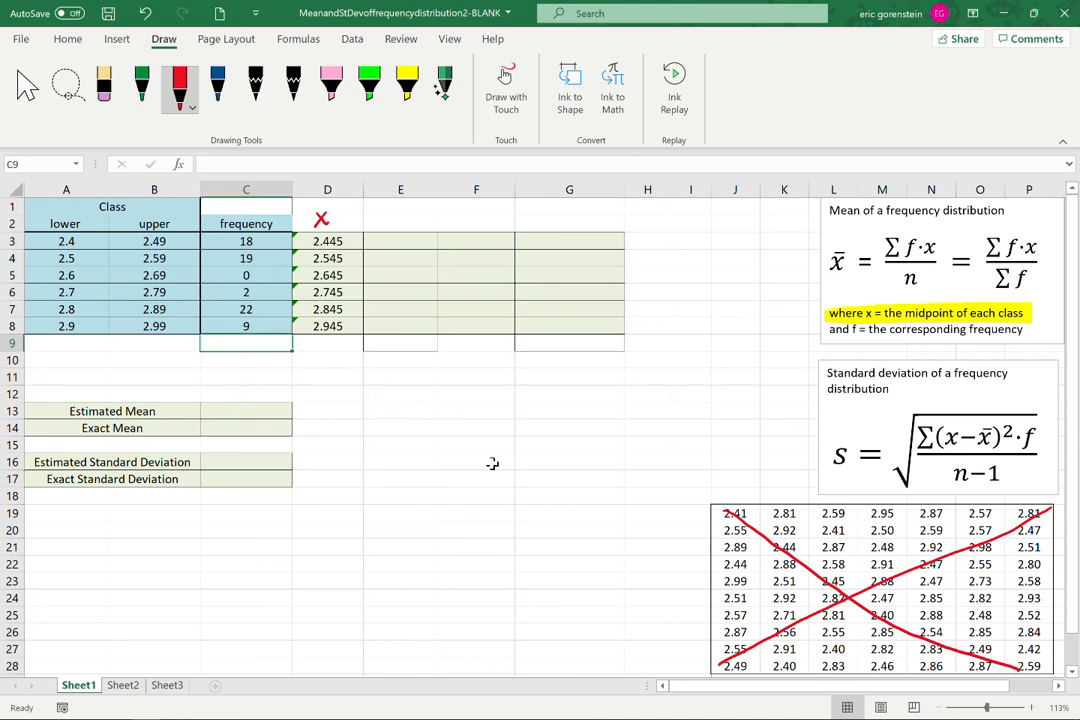
pyautogui.write('=')
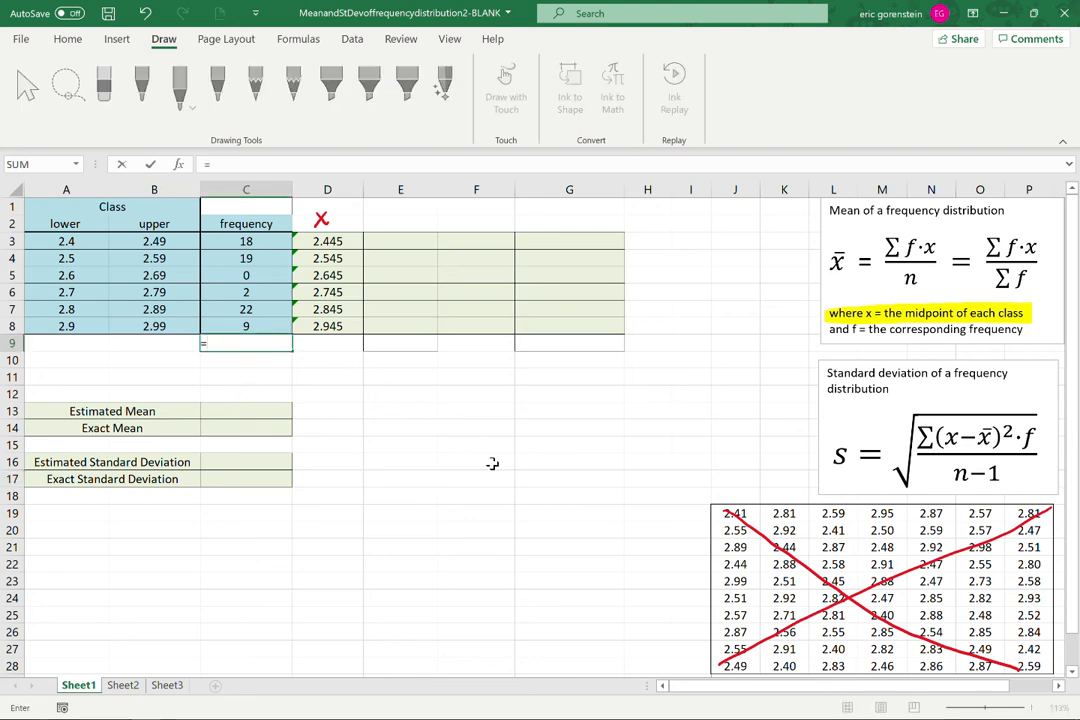
pyautogui.write('sum(')
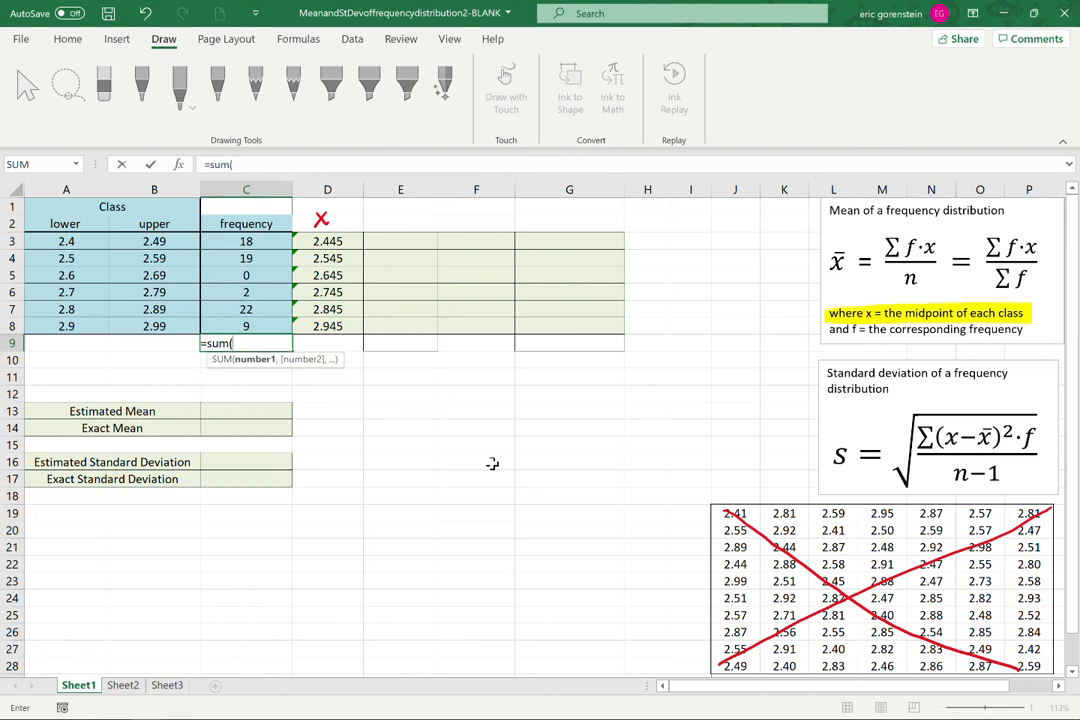
pyautogui.moveTo(235, 241); pyautogui.dragTo(246, 323)
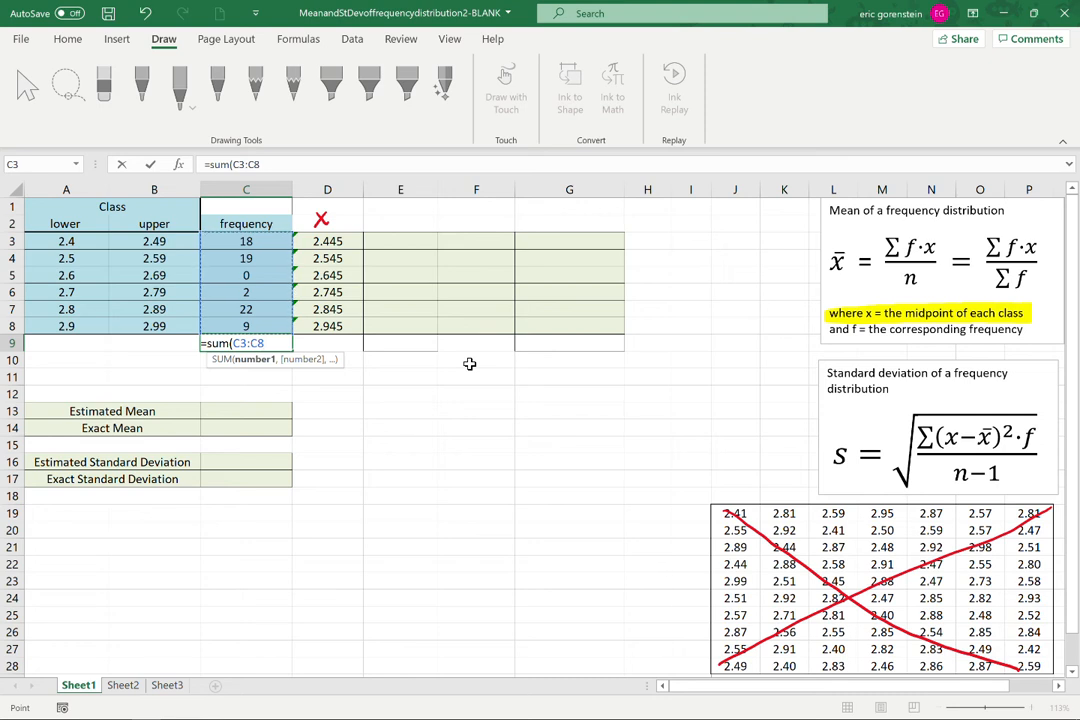
pyautogui.press('Return')
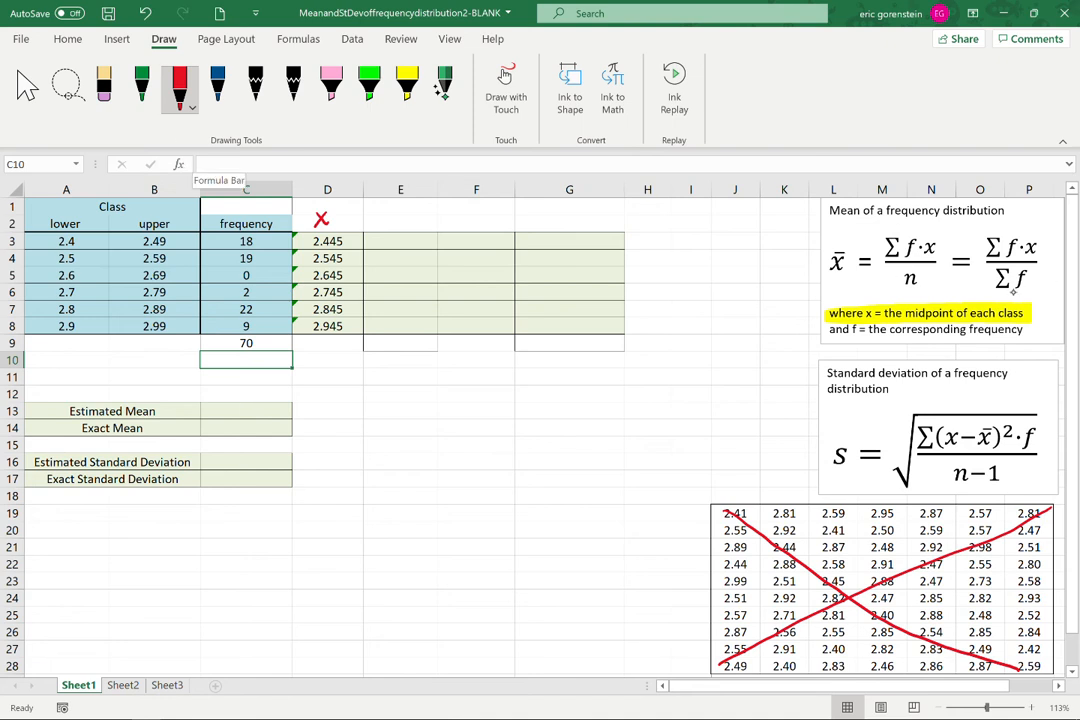
# Highlight the denominators n and Σf of the mean formula in green, and undo both highlights.
pyautogui.click(369, 85)
pyautogui.moveTo(900, 256); pyautogui.dragTo(928, 296)
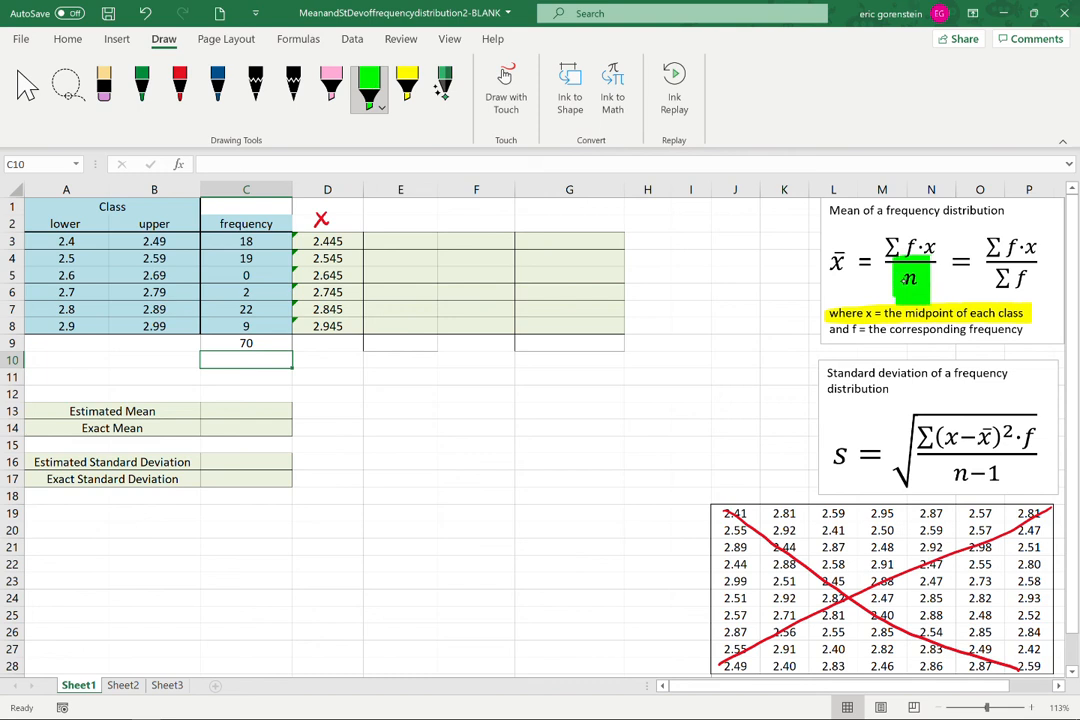
pyautogui.moveTo(988, 264); pyautogui.dragTo(992, 281)
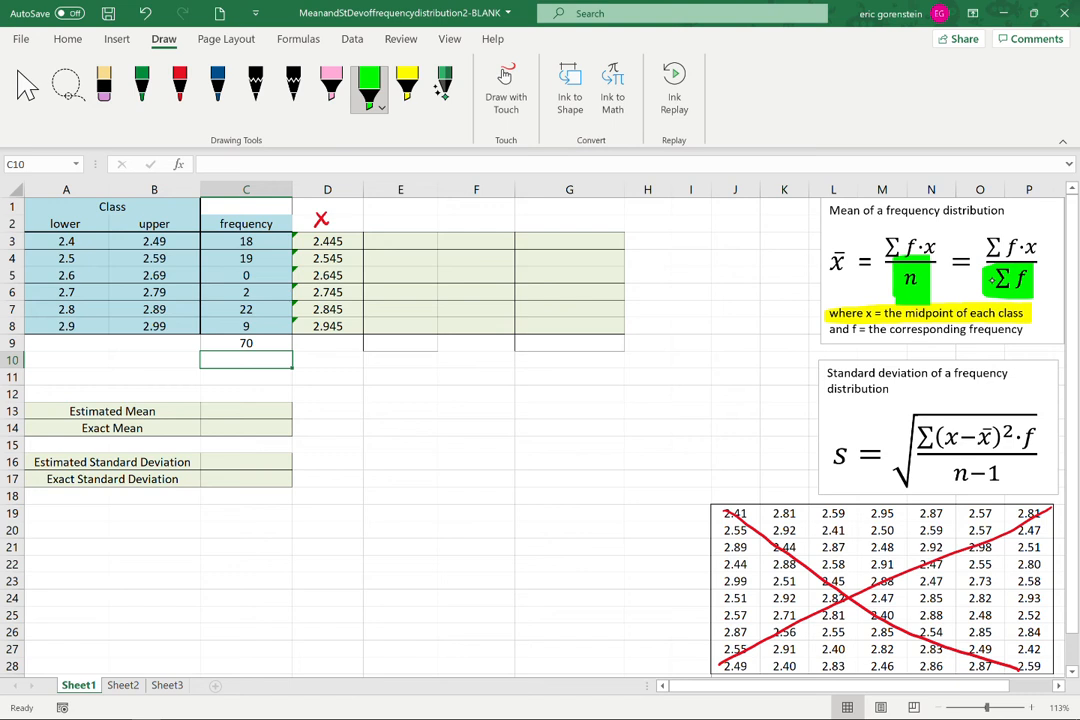
pyautogui.hotkey('ctrl', 'z')
pyautogui.hotkey('ctrl', 'z')
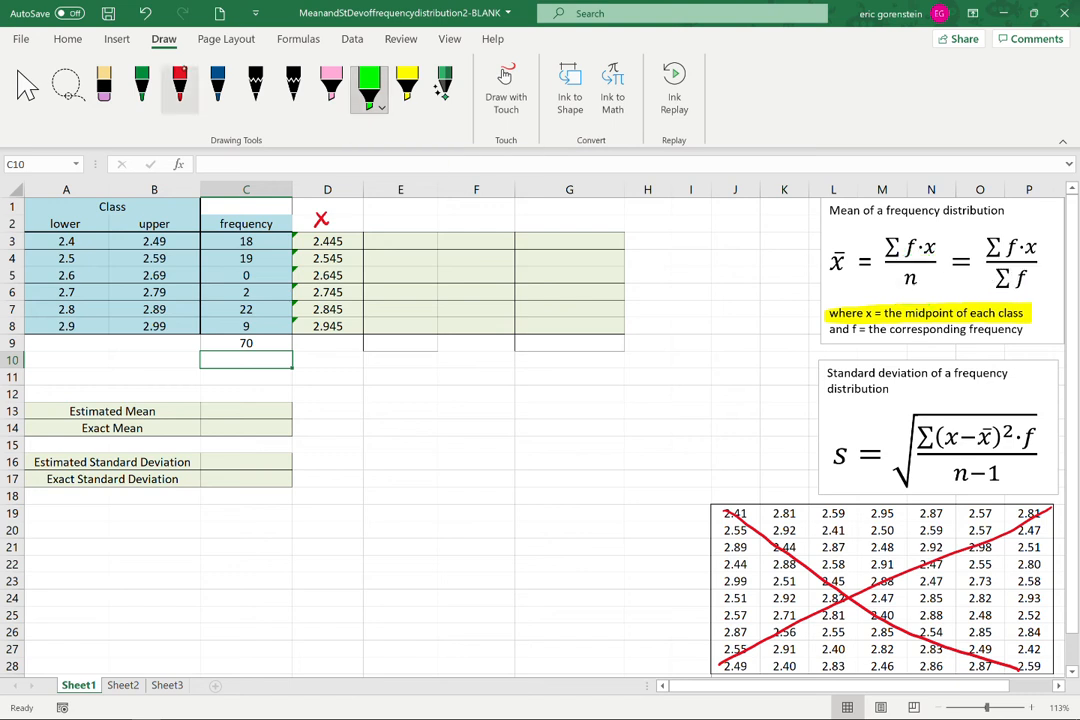
# Draw a red box around x̄ = Σf·x / n in the mean formula.
pyautogui.click(181, 85)
pyautogui.moveTo(933, 229)
pyautogui.mouseDown()
pyautogui.moveTo(830, 229)
pyautogui.moveTo(826, 284)
pyautogui.moveTo(942, 278)
pyautogui.moveTo(942, 240)
pyautogui.moveTo(860, 231)
pyautogui.mouseUp()
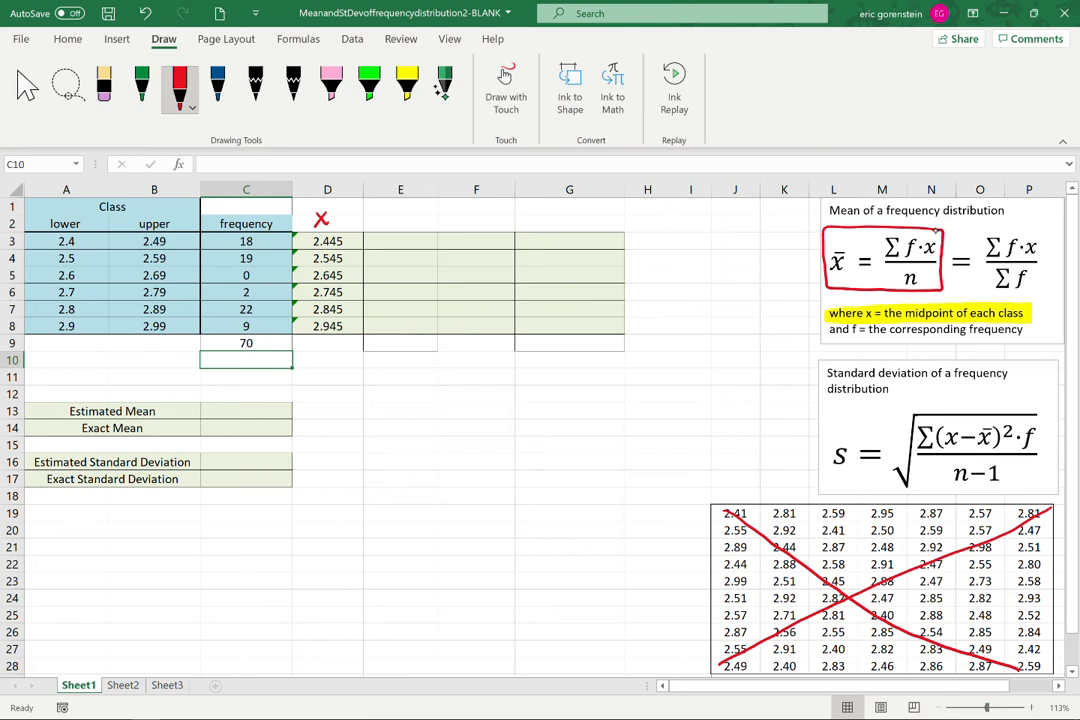
# Handwrite the red note "1. multiply each x by its corresponding f" in the empty area below the table.
pyautogui.moveTo(327, 403)
pyautogui.mouseDown()
pyautogui.moveTo(329, 415)
pyautogui.moveTo(414, 400)
pyautogui.moveTo(437, 418)
pyautogui.moveTo(624, 406)
pyautogui.mouseUp()
pyautogui.click(339, 414)
pyautogui.moveTo(388, 423)
pyautogui.mouseDown()
pyautogui.moveTo(386, 432)
pyautogui.moveTo(394, 426)
pyautogui.mouseUp()
pyautogui.moveTo(399, 432); pyautogui.dragTo(412, 425)
pyautogui.moveTo(414, 429); pyautogui.dragTo(419, 432)
pyautogui.moveTo(427, 424)
pyautogui.mouseDown()
pyautogui.moveTo(422, 432)
pyautogui.moveTo(447, 427)
pyautogui.mouseUp()
pyautogui.moveTo(454, 432); pyautogui.dragTo(490, 432)
pyautogui.moveTo(492, 432)
pyautogui.mouseDown()
pyautogui.moveTo(502, 440)
pyautogui.moveTo(535, 424)
pyautogui.mouseUp()
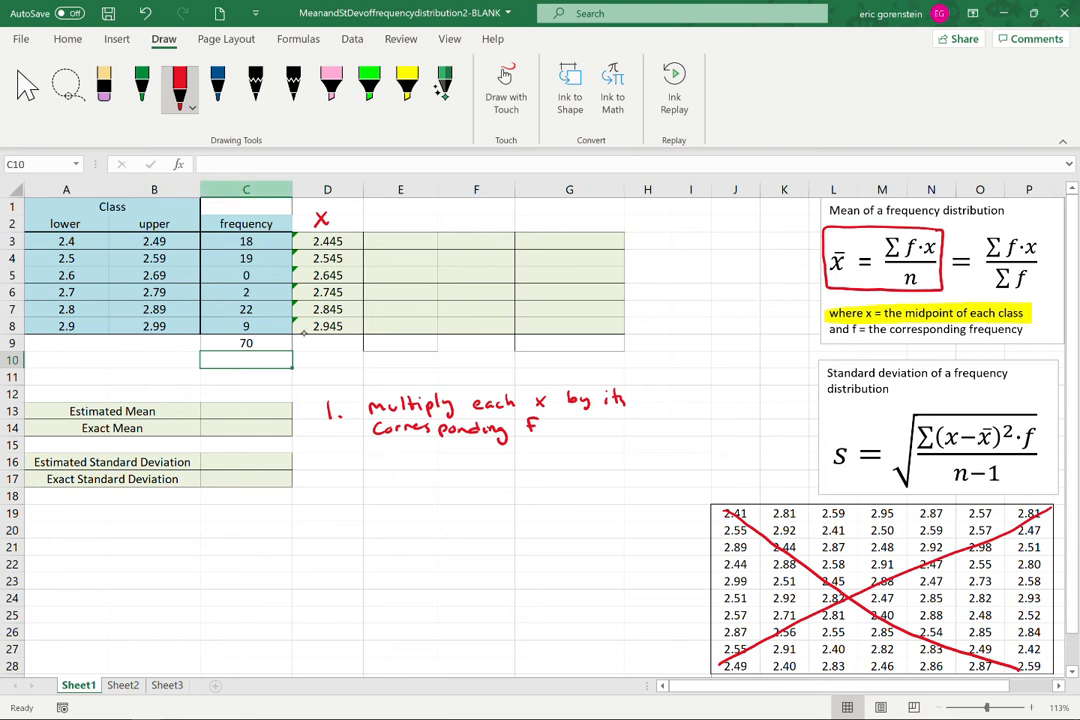
# Handwrite a red f·x as the heading above column E's cells.
pyautogui.moveTo(385, 210)
pyautogui.mouseDown()
pyautogui.moveTo(378, 225)
pyautogui.moveTo(385, 216)
pyautogui.moveTo(412, 226)
pyautogui.mouseUp()
pyautogui.click(390, 220)
pyautogui.moveTo(412, 212); pyautogui.dragTo(400, 226)
# Handwrite the note "2. Add them up", trace the Σ in the mean formula in red, and undo the traced Σ.
pyautogui.moveTo(325, 461)
pyautogui.mouseDown()
pyautogui.moveTo(337, 470)
pyautogui.moveTo(386, 454)
pyautogui.moveTo(390, 469)
pyautogui.moveTo(431, 469)
pyautogui.mouseUp()
pyautogui.click(343, 469)
pyautogui.moveTo(427, 460); pyautogui.dragTo(446, 469)
pyautogui.moveTo(448, 464); pyautogui.dragTo(526, 462)
pyautogui.moveTo(898, 240)
pyautogui.mouseDown()
pyautogui.moveTo(884, 242)
pyautogui.moveTo(884, 262)
pyautogui.moveTo(901, 262)
pyautogui.mouseUp()
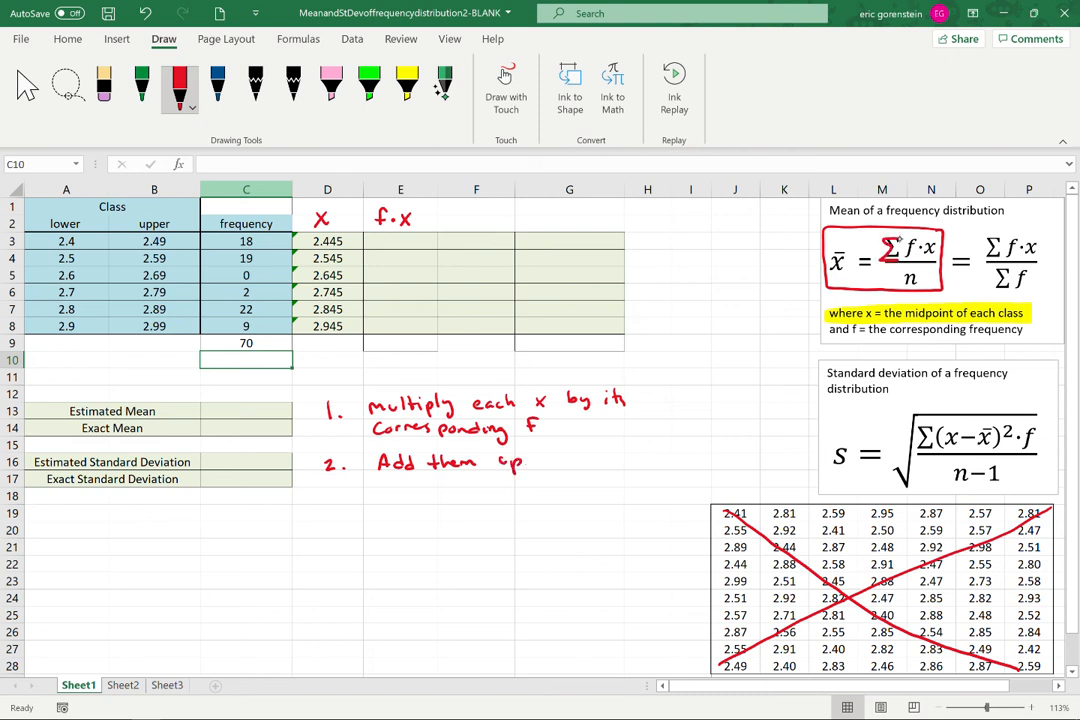
pyautogui.hotkey('ctrl', 'z')
# Handwrite "3. divide by n" and link the three notes to the boxed mean formula with a red arrow and brace.
pyautogui.moveTo(325, 508)
pyautogui.mouseDown()
pyautogui.moveTo(330, 518)
pyautogui.moveTo(387, 503)
pyautogui.moveTo(490, 509)
pyautogui.mouseUp()
pyautogui.click(340, 517)
pyautogui.moveTo(815, 260)
pyautogui.mouseDown()
pyautogui.moveTo(738, 360)
pyautogui.moveTo(636, 450)
pyautogui.moveTo(660, 456)
pyautogui.mouseUp()
pyautogui.moveTo(620, 378)
pyautogui.mouseDown()
pyautogui.moveTo(628, 455)
pyautogui.moveTo(613, 545)
pyautogui.mouseUp()
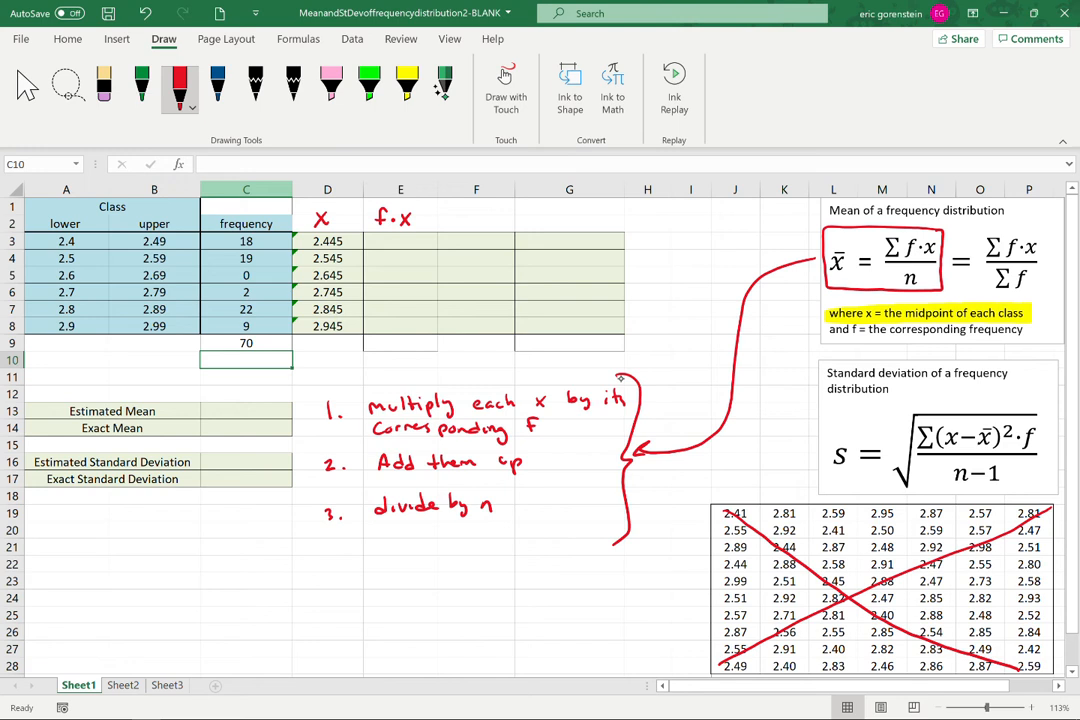
# Erase the three handwritten notes together with the brace and the arrow.
pyautogui.moveTo(368, 408)
pyautogui.mouseDown()
pyautogui.moveTo(452, 404)
pyautogui.moveTo(333, 412)
pyautogui.moveTo(505, 432)
pyautogui.moveTo(724, 410)
pyautogui.moveTo(701, 443)
pyautogui.moveTo(584, 401)
pyautogui.moveTo(484, 482)
pyautogui.moveTo(415, 462)
pyautogui.moveTo(325, 463)
pyautogui.mouseUp()
pyautogui.moveTo(321, 508)
pyautogui.mouseDown()
pyautogui.moveTo(506, 504)
pyautogui.moveTo(453, 502)
pyautogui.mouseUp()
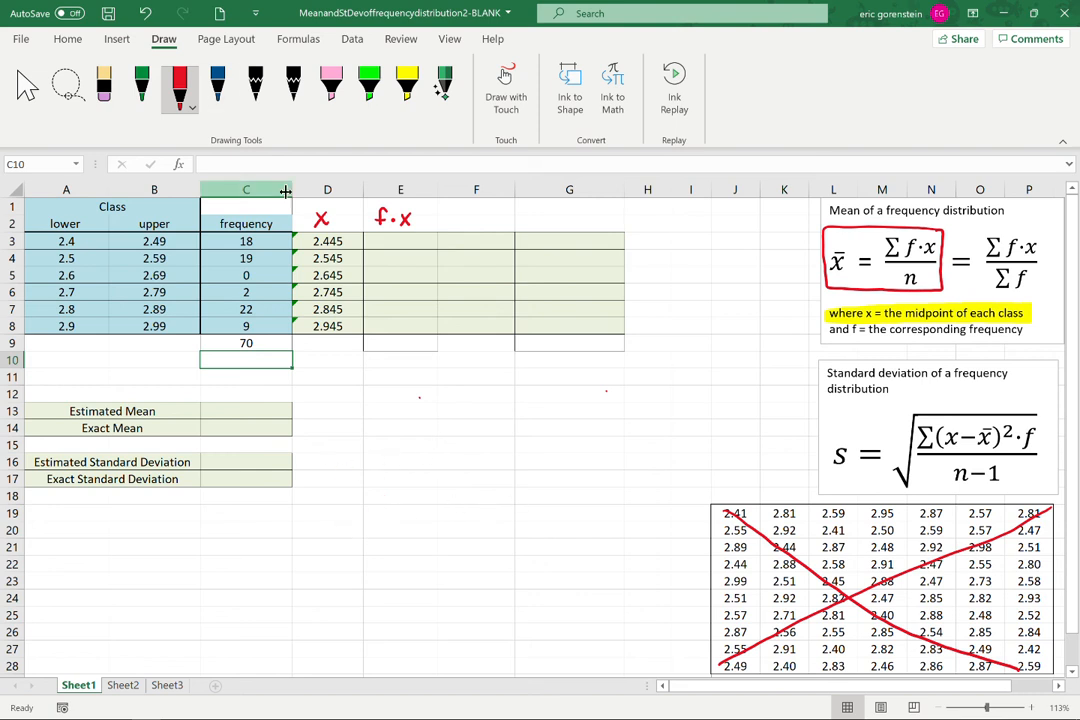
# Calculate the first frequency-times-midpoint product in E3 with the formula =C3*D3.
pyautogui.click(395, 241)
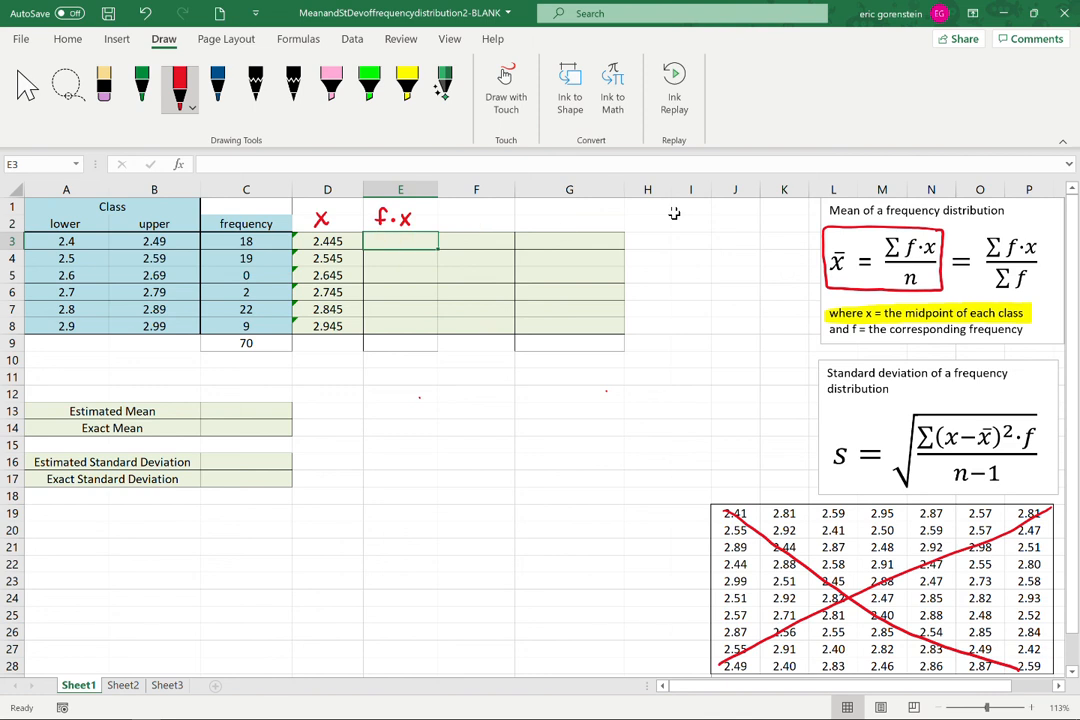
pyautogui.write('=')
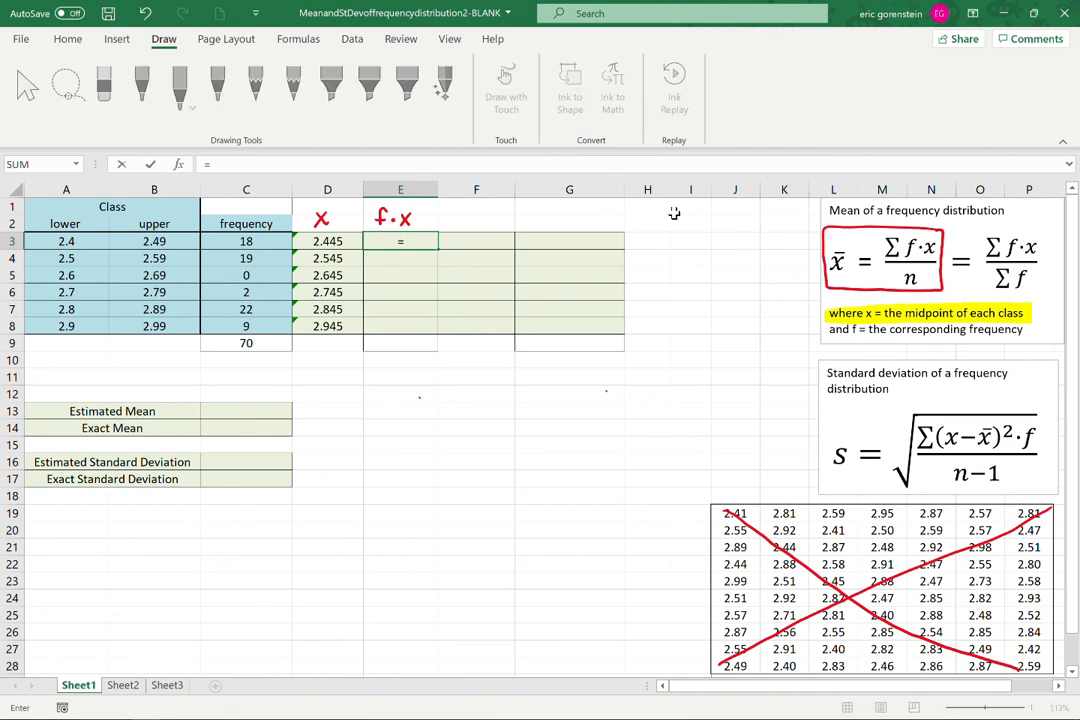
pyautogui.click(253, 241)
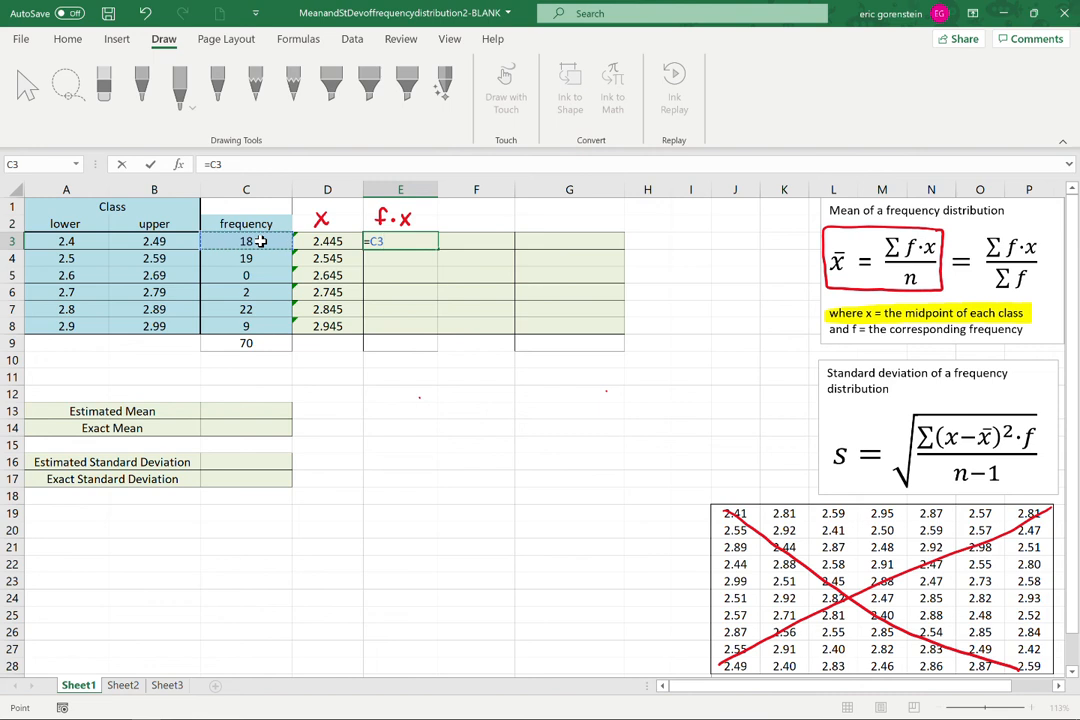
pyautogui.write('*')
pyautogui.click(315, 241)
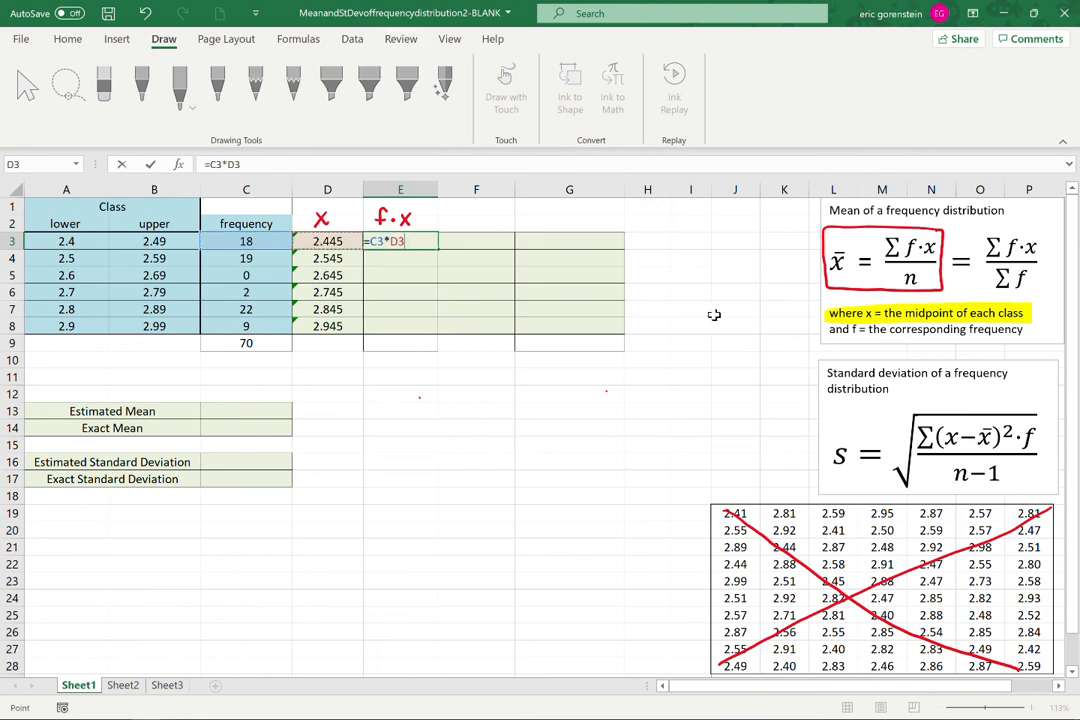
pyautogui.press('Return')
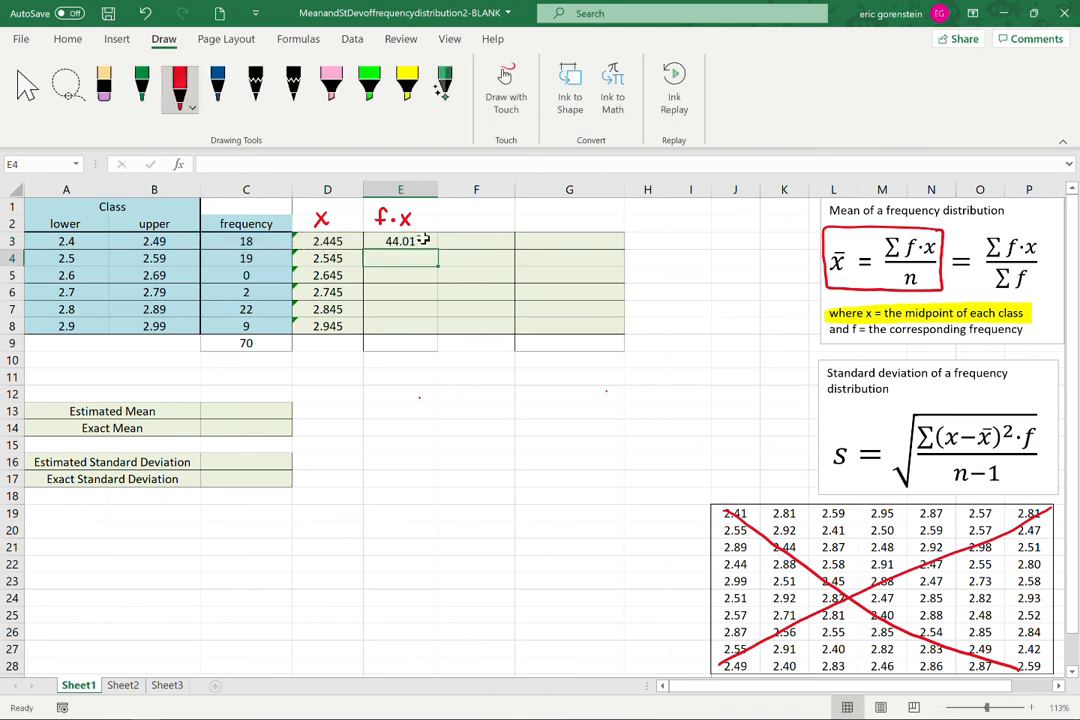
# Copy the product formula from E3 down through E8 for the remaining classes.
pyautogui.click(407, 241)
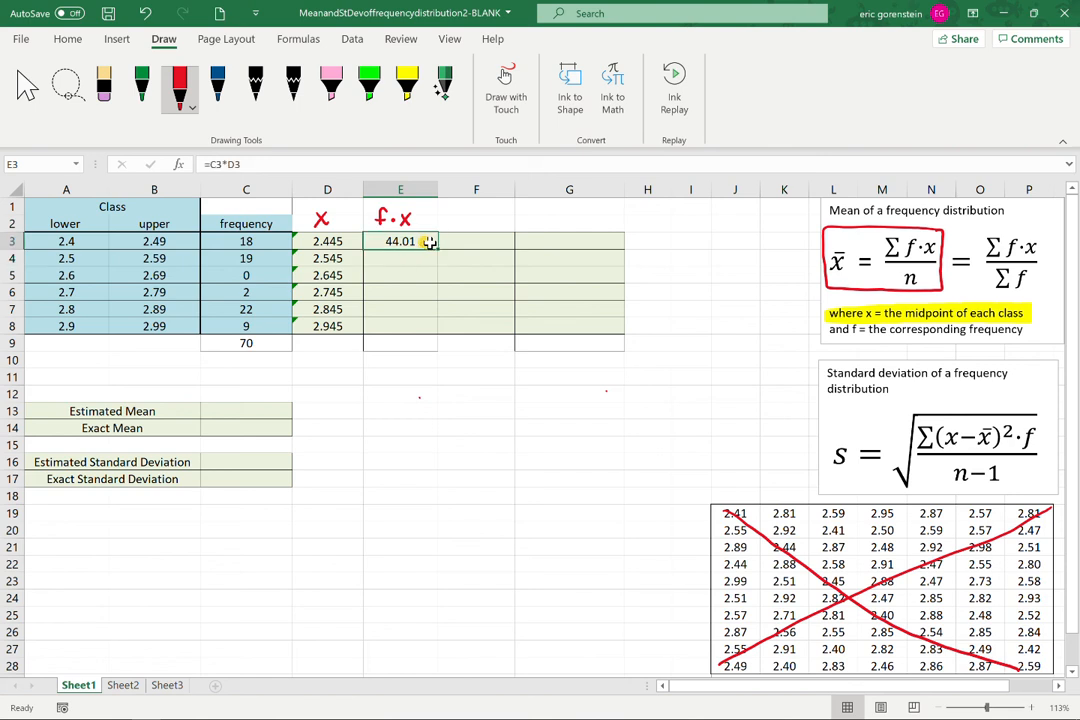
pyautogui.moveTo(434, 249); pyautogui.dragTo(435, 329)
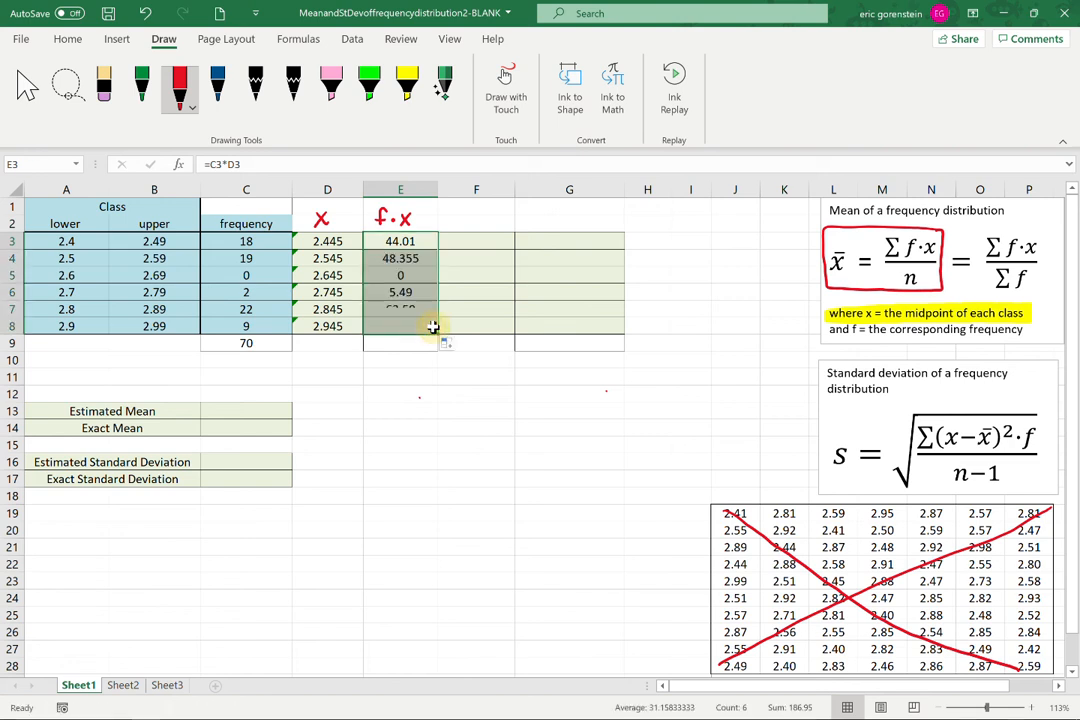
pyautogui.click(457, 397)
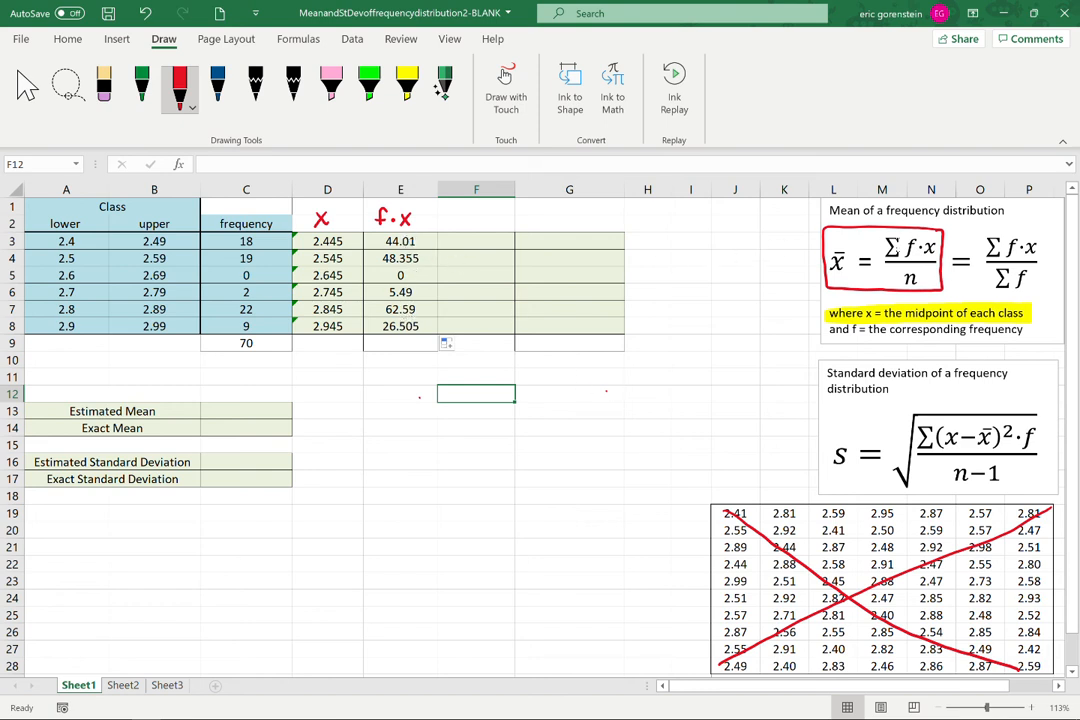
# Fill the total cell E9 below the f·x column with yellow.
pyautogui.click(395, 341)
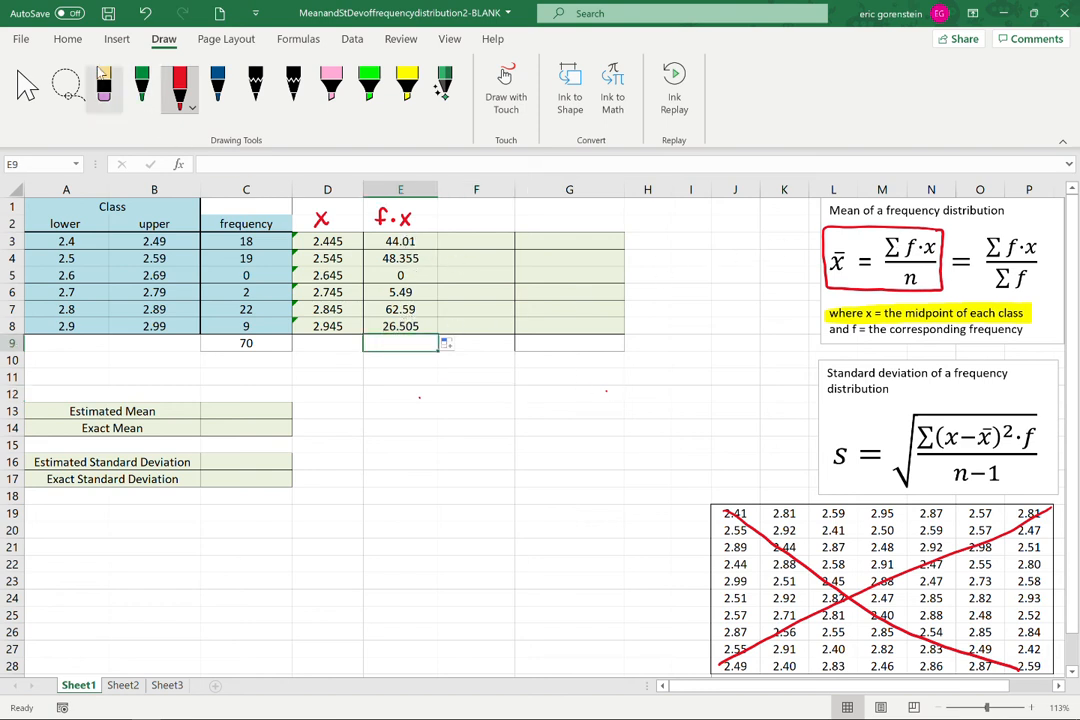
pyautogui.click(68, 39)
pyautogui.click(200, 117)
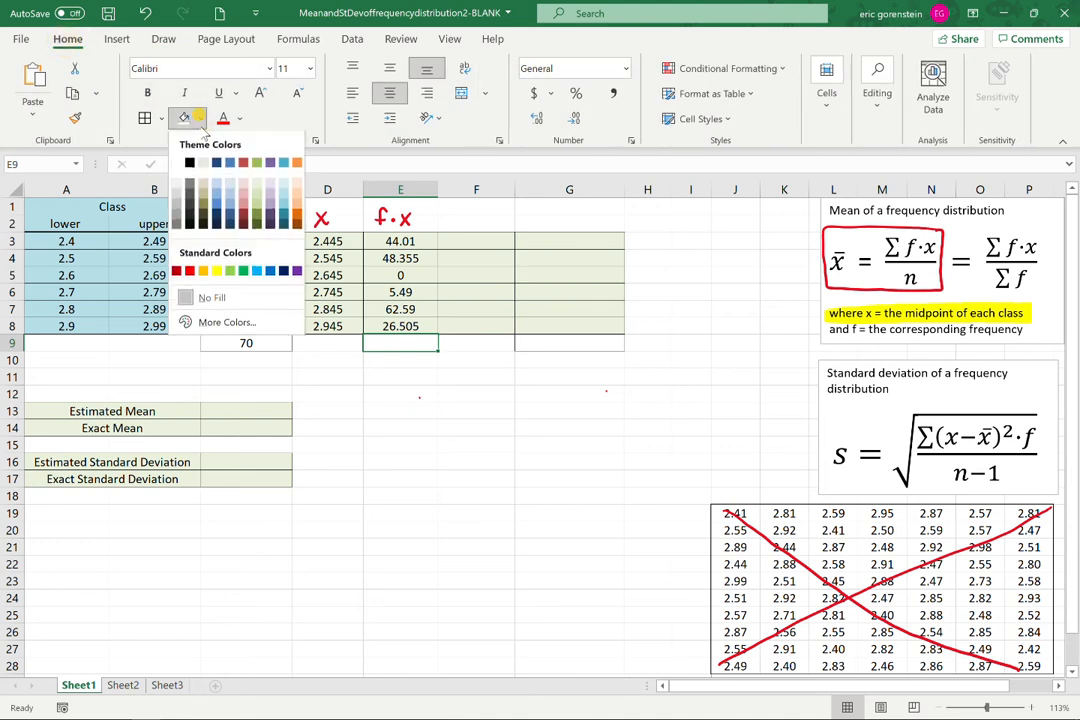
pyautogui.click(218, 264)
pyautogui.moveTo(378, 361); pyautogui.dragTo(408, 373)
pyautogui.click(420, 345)
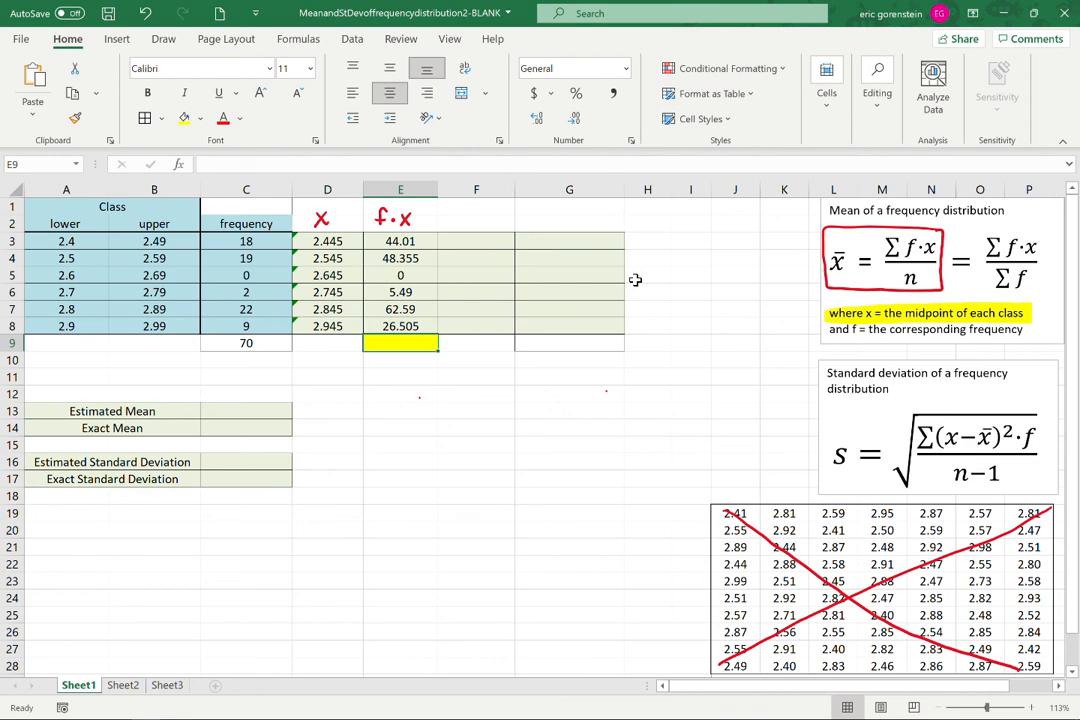
# Handwrite a red Σf·x label just below cell E9.
pyautogui.click(163, 38)
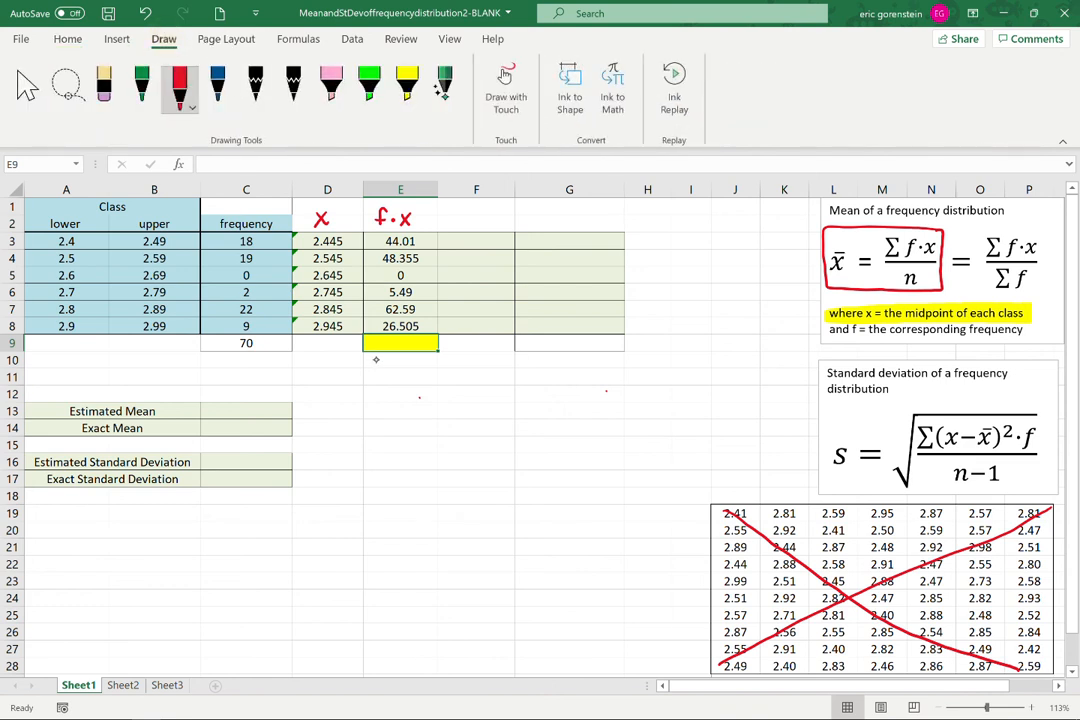
pyautogui.moveTo(368, 364)
pyautogui.mouseDown()
pyautogui.moveTo(414, 368)
pyautogui.moveTo(405, 368)
pyautogui.mouseUp()
pyautogui.click(400, 365)
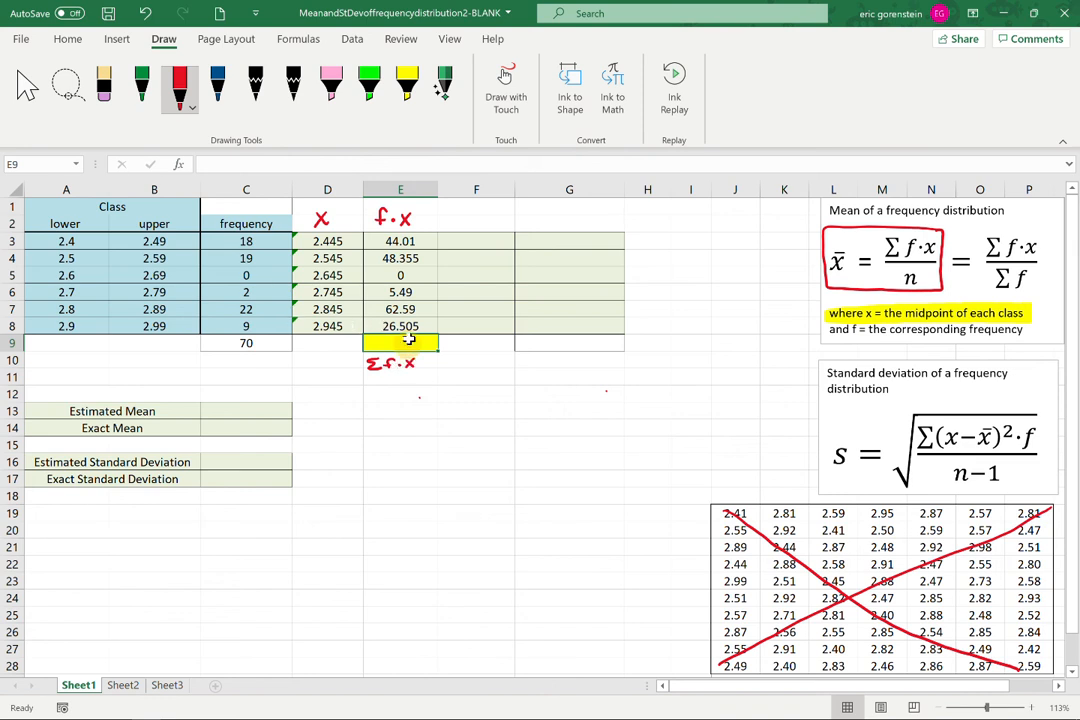
# Total the f·x products in E9 with a SUM formula over E3:E8.
pyautogui.press('Escape')
pyautogui.write('=')
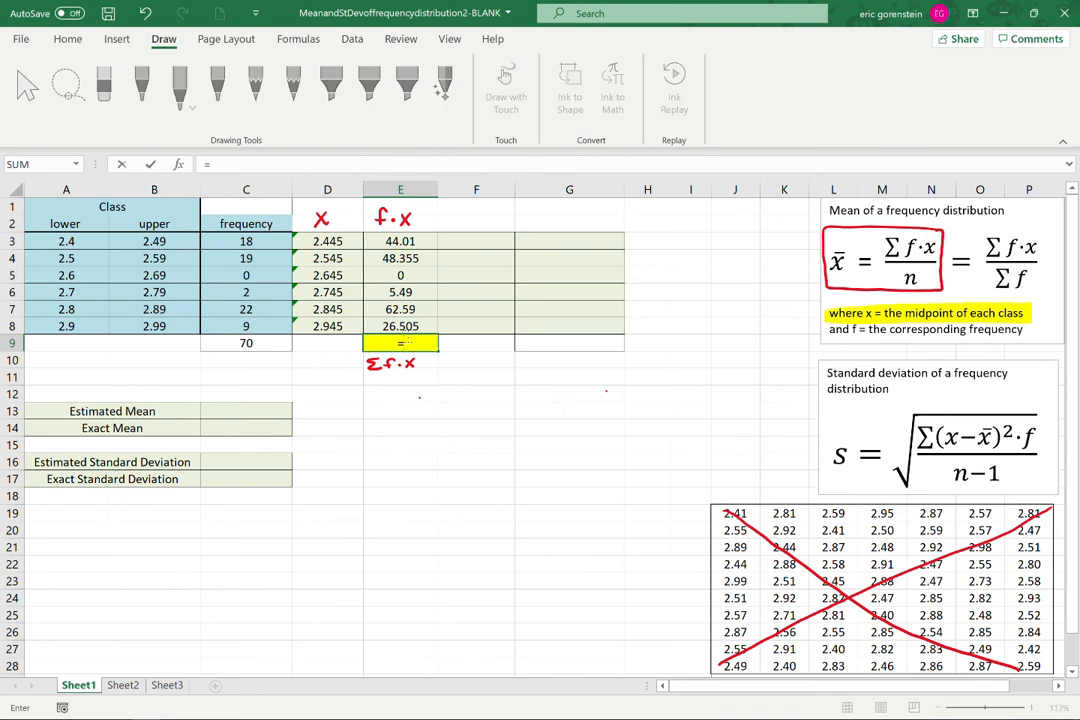
pyautogui.write('sum(')
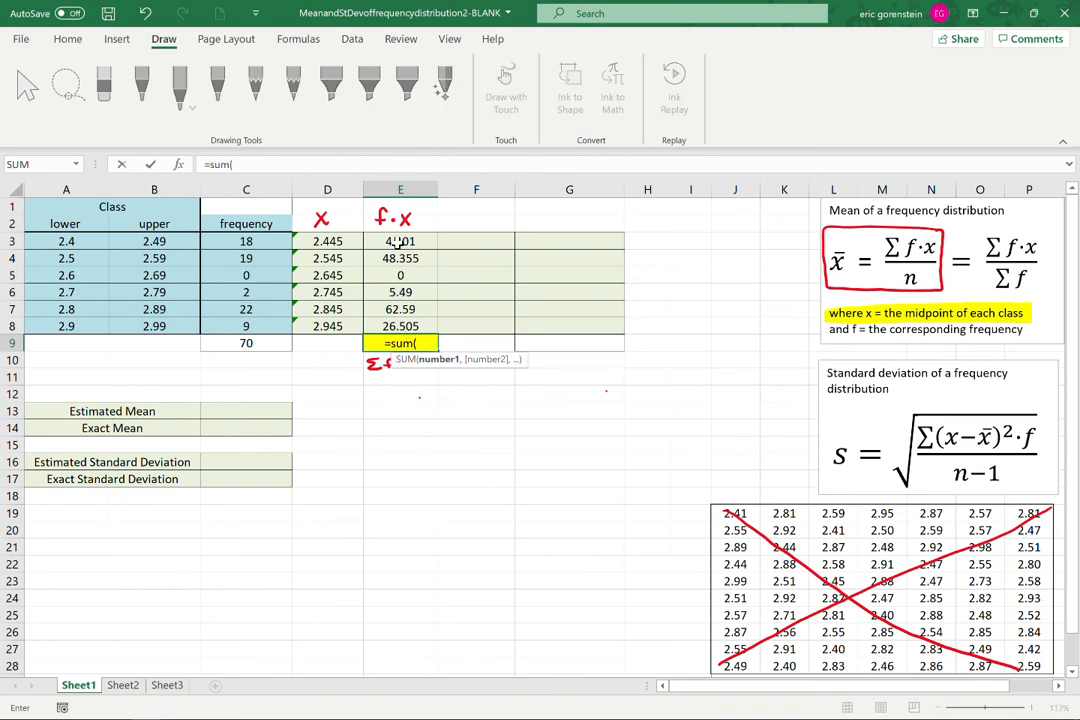
pyautogui.moveTo(405, 241); pyautogui.dragTo(400, 326)
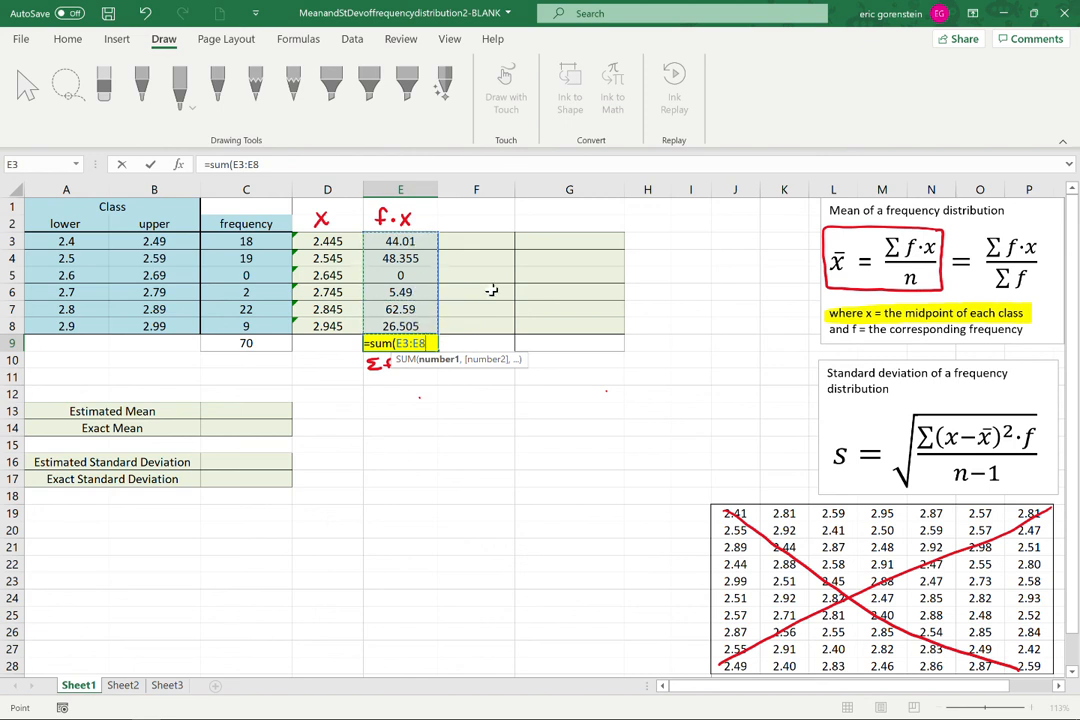
pyautogui.press('Return')
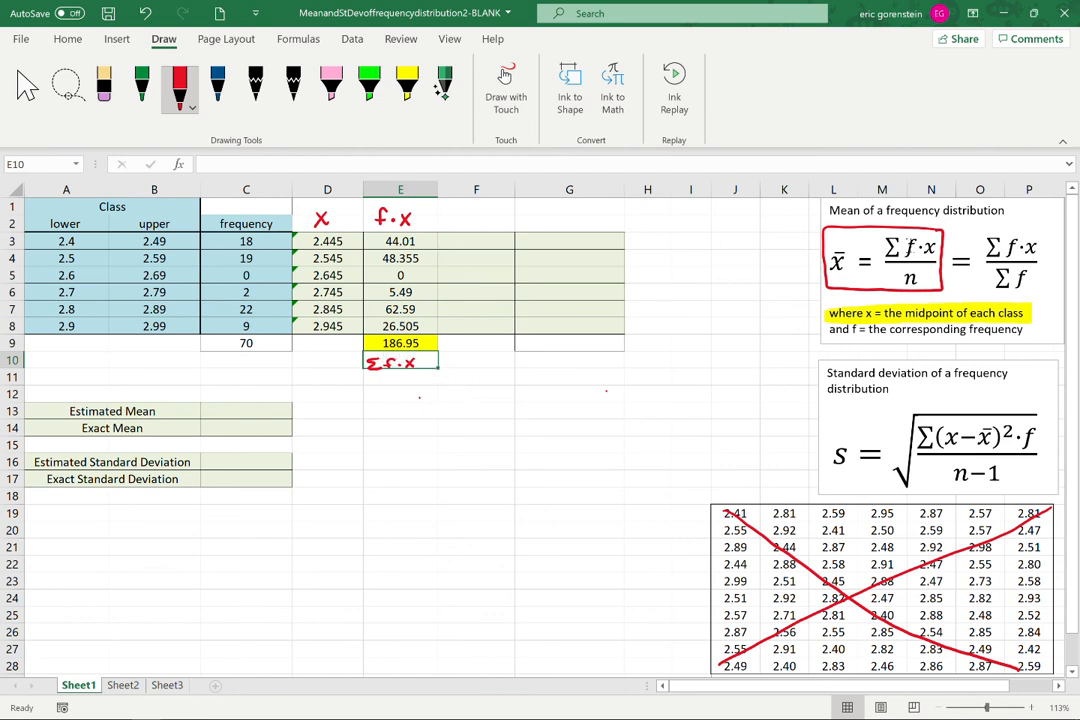
pyautogui.moveTo(886, 242); pyautogui.dragTo(936, 248)
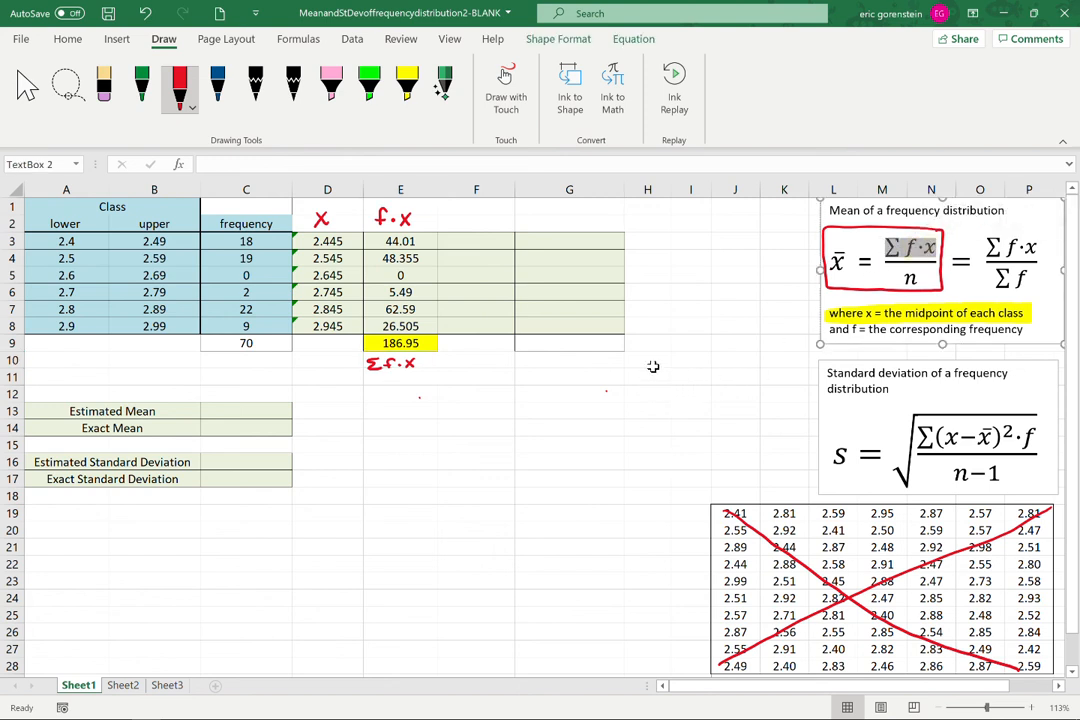
pyautogui.click(325, 461)
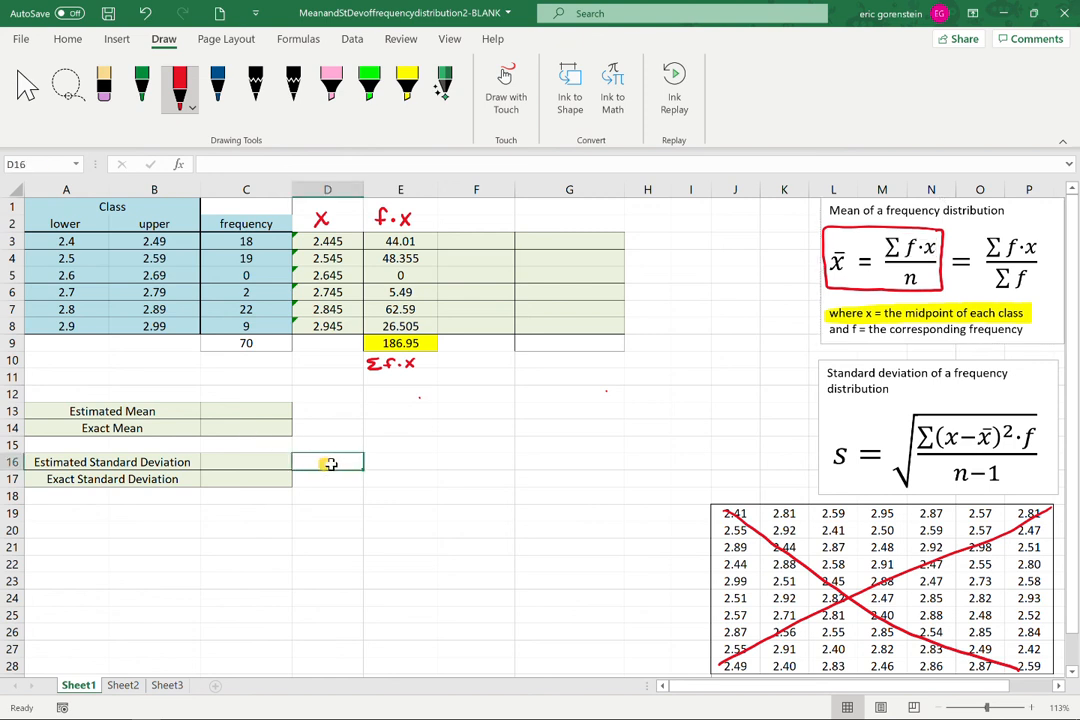
pyautogui.click(400, 515)
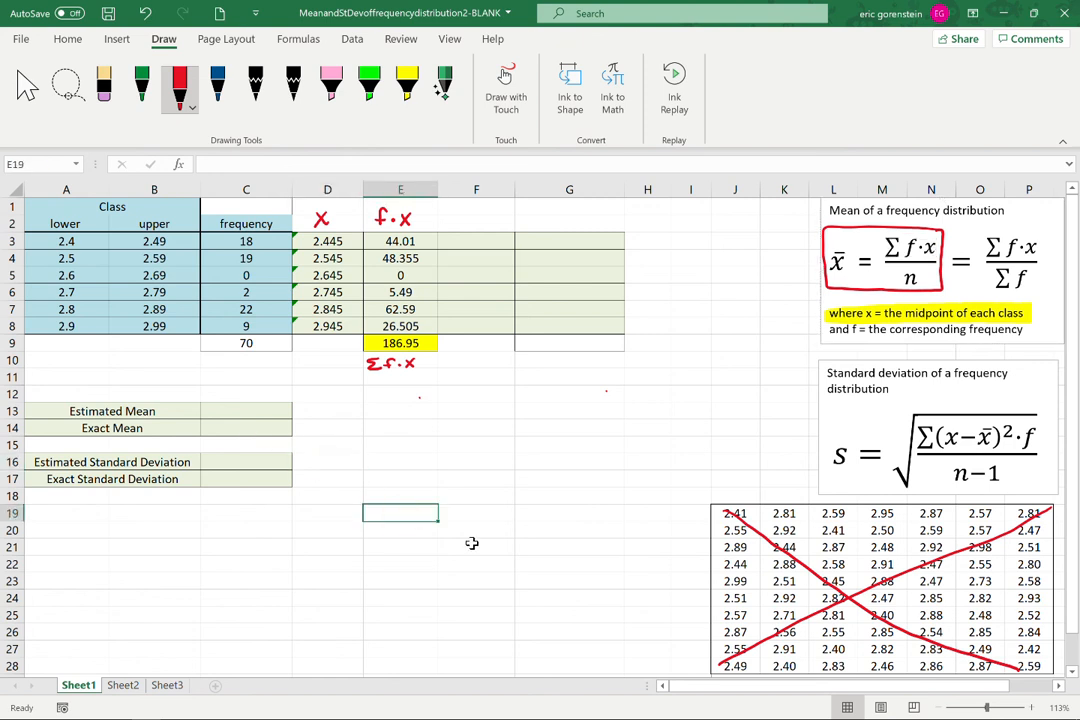
pyautogui.click(400, 598)
# Draw a red box around the Estimated Mean cell C13 and an arrow to it from the Σf·x label.
pyautogui.moveTo(194, 399)
pyautogui.mouseDown()
pyautogui.moveTo(193, 421)
pyautogui.moveTo(280, 395)
pyautogui.moveTo(301, 423)
pyautogui.moveTo(192, 422)
pyautogui.mouseUp()
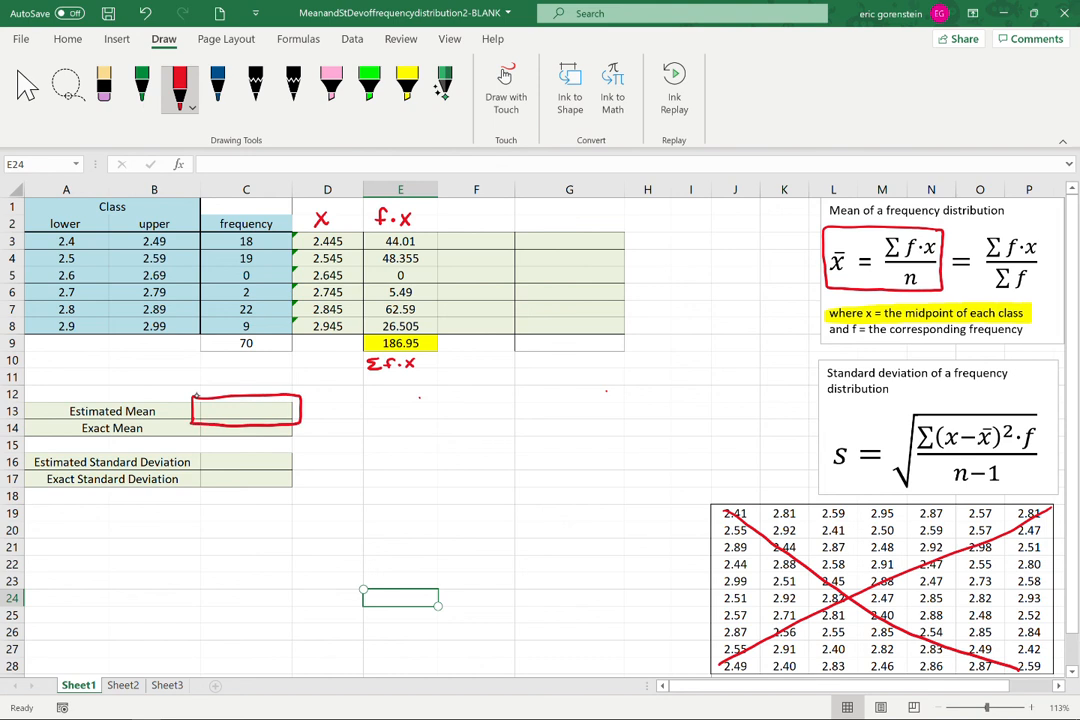
pyautogui.moveTo(359, 356)
pyautogui.mouseDown()
pyautogui.moveTo(297, 390)
pyautogui.moveTo(313, 388)
pyautogui.mouseUp()
# Calculate the estimated mean in C13 by dividing the f·x total in E9 by the frequency total in C9.
pyautogui.click(260, 418)
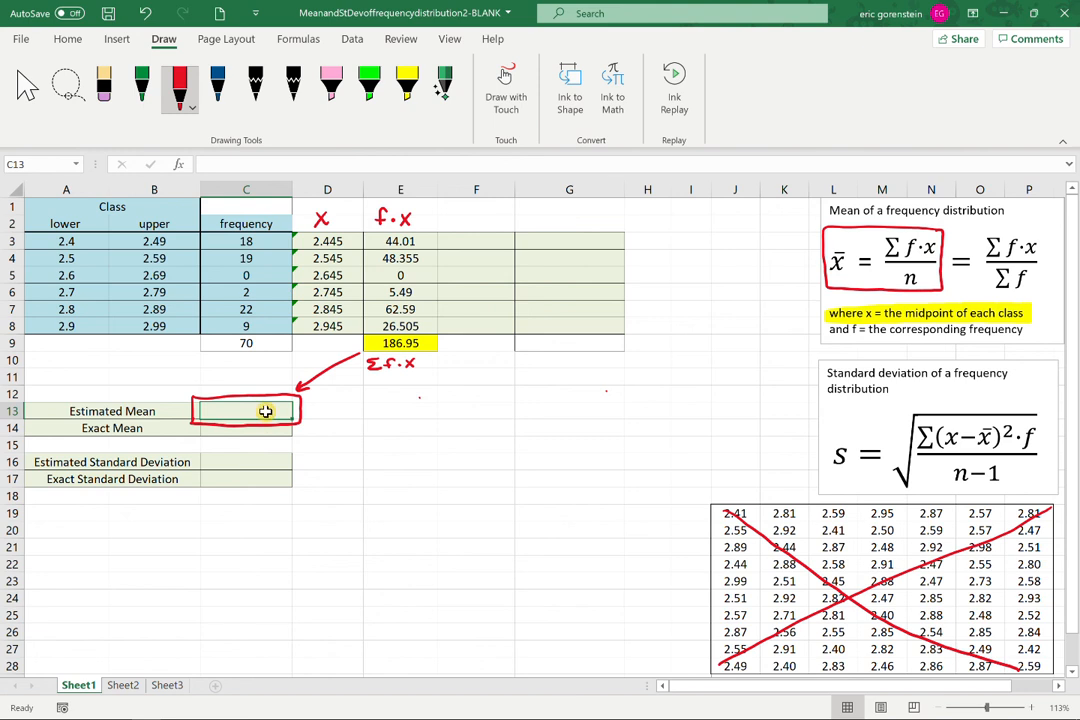
pyautogui.write('=')
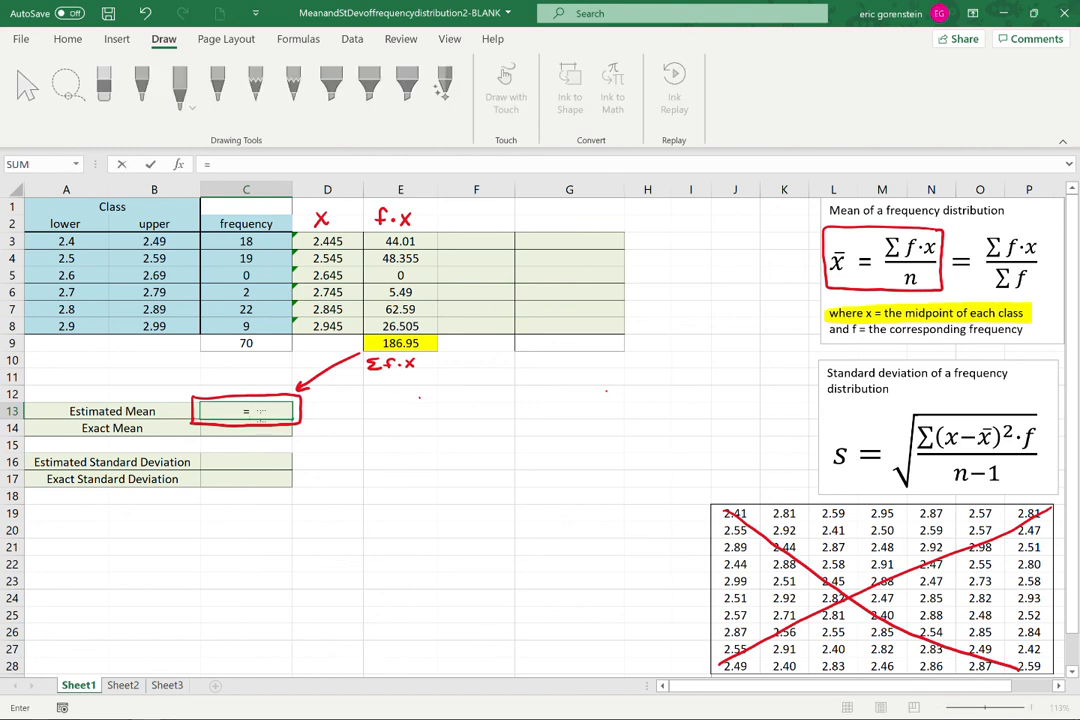
pyautogui.click(400, 343)
pyautogui.write('/')
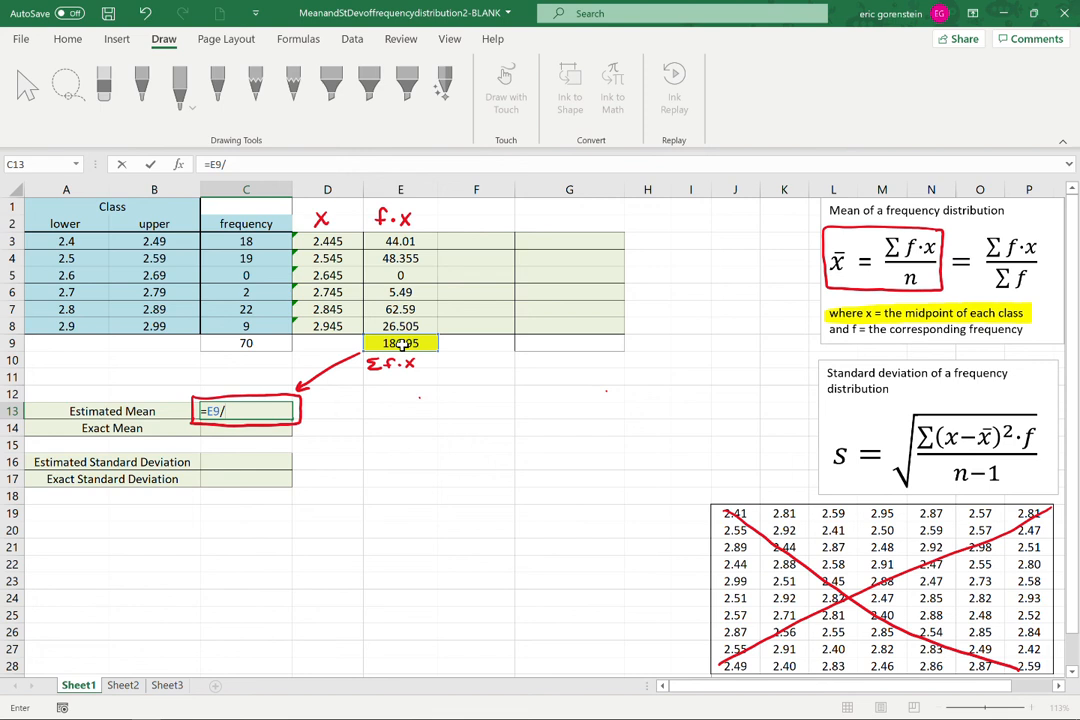
pyautogui.click(253, 343)
pyautogui.press('Return')
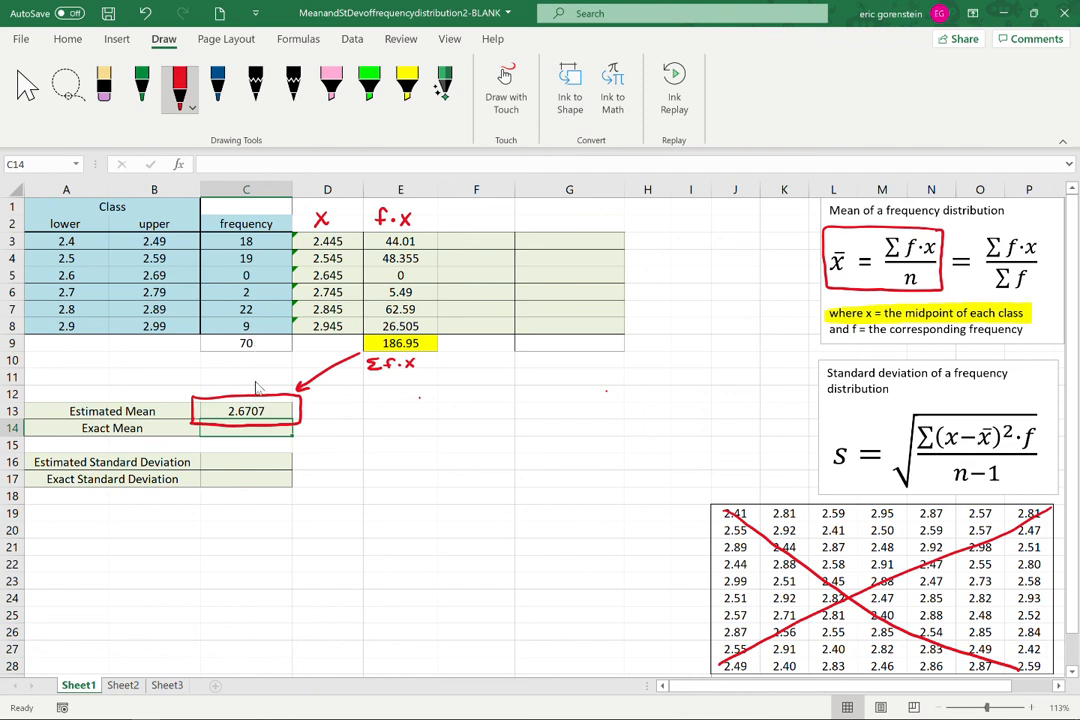
# Remove the red arrow and box at the Estimated Mean cell and the red cross over the raw data table.
pyautogui.hotkey('ctrl', 'z')
pyautogui.hotkey('ctrl', 'z')
pyautogui.hotkey('ctrl', 'z')
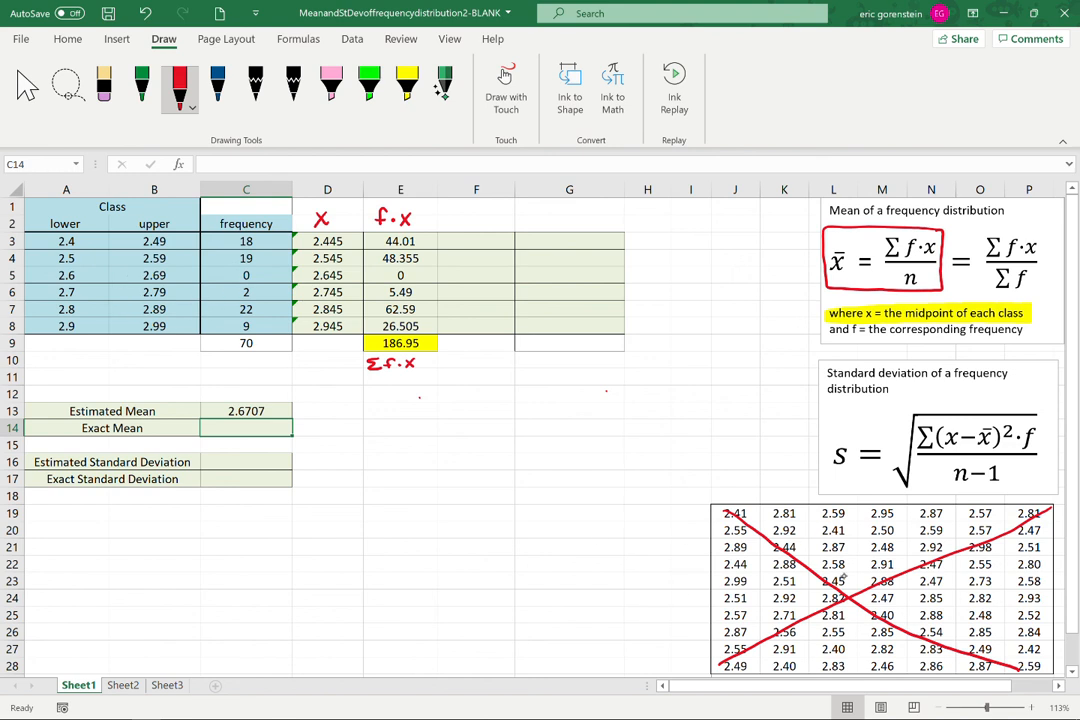
pyautogui.hotkey('ctrl', 'z')
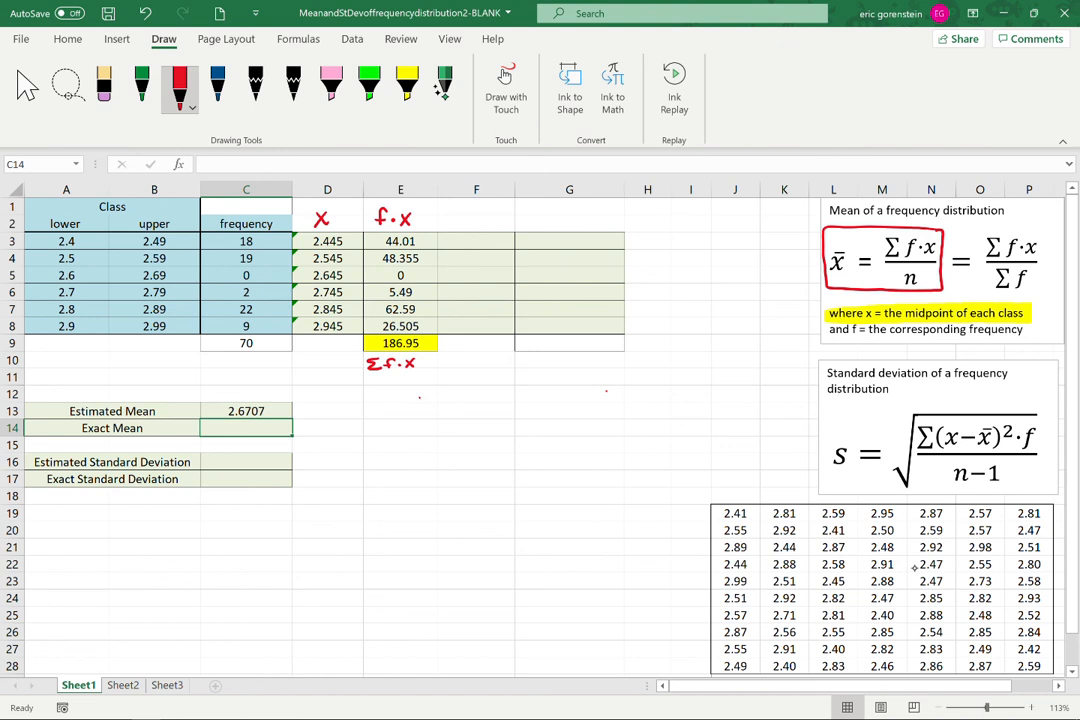
# Draw a red arrow from the raw data table to the empty Exact Mean cell C14, and undo the ink strokes.
pyautogui.moveTo(310, 422)
pyautogui.mouseDown()
pyautogui.moveTo(300, 427)
pyautogui.moveTo(338, 427)
pyautogui.mouseUp()
pyautogui.moveTo(695, 568)
pyautogui.mouseDown()
pyautogui.moveTo(680, 570)
pyautogui.moveTo(494, 446)
pyautogui.moveTo(338, 424)
pyautogui.mouseUp()
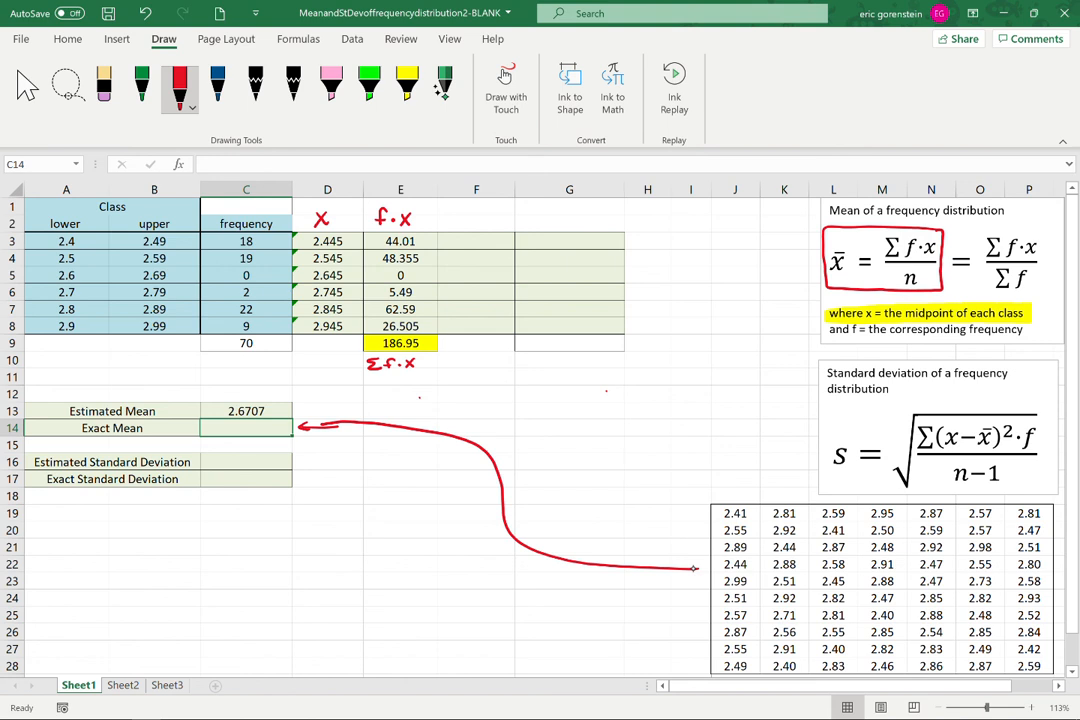
pyautogui.hotkey('ctrl', 'z')
pyautogui.hotkey('ctrl', 'z')
pyautogui.hotkey('ctrl', 'z')
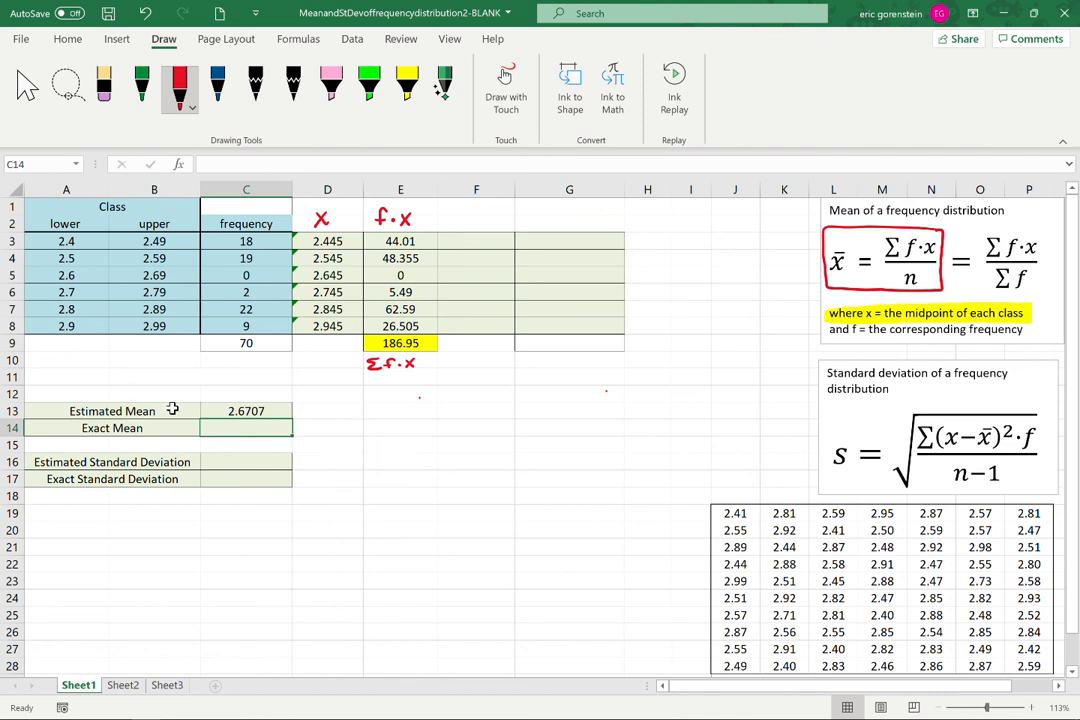
# Calculate the exact mean in C14 with an AVERAGE formula over the raw data in J19:P28.
pyautogui.write('=avera')
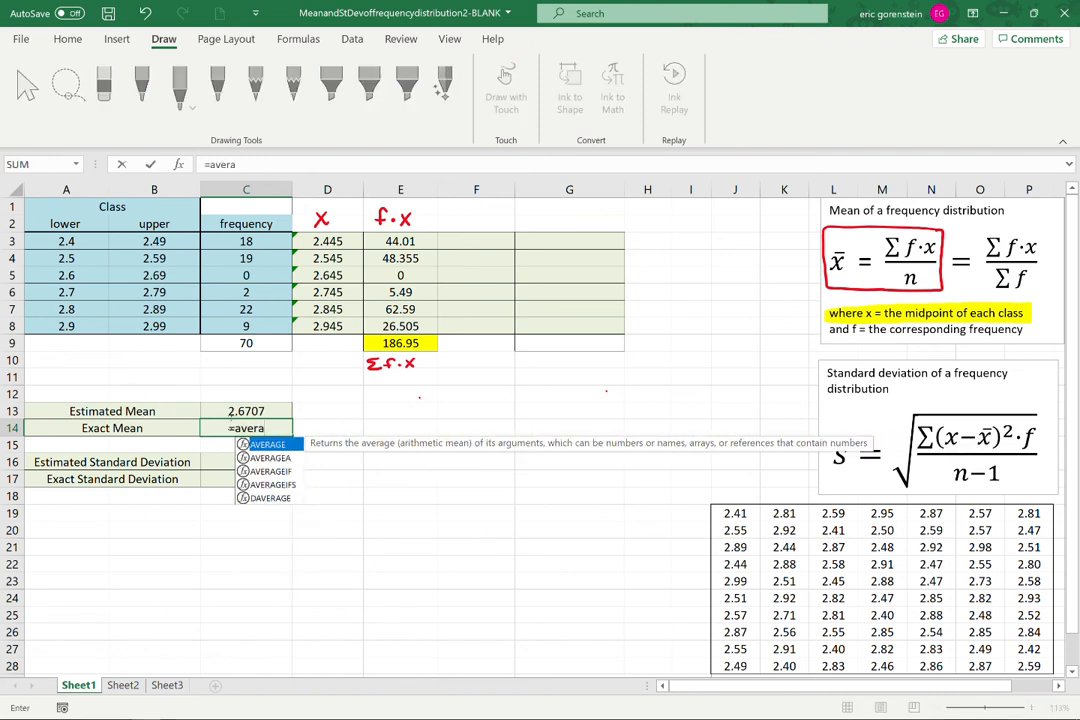
pyautogui.write('ge(')
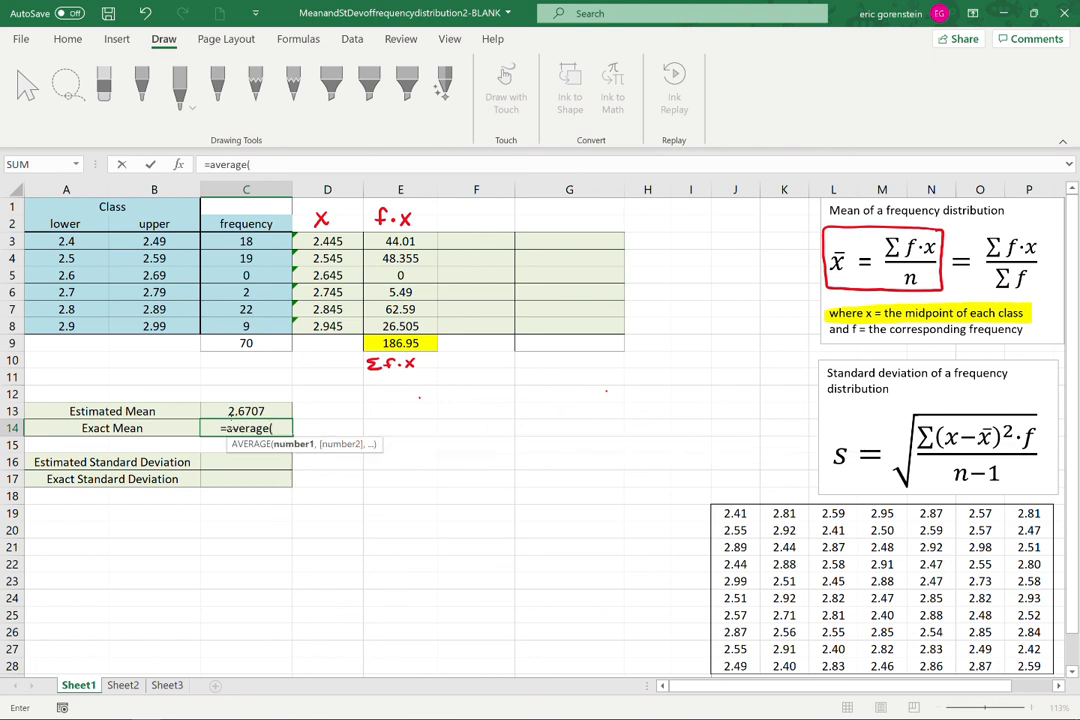
pyautogui.moveTo(730, 512); pyautogui.dragTo(1012, 657)
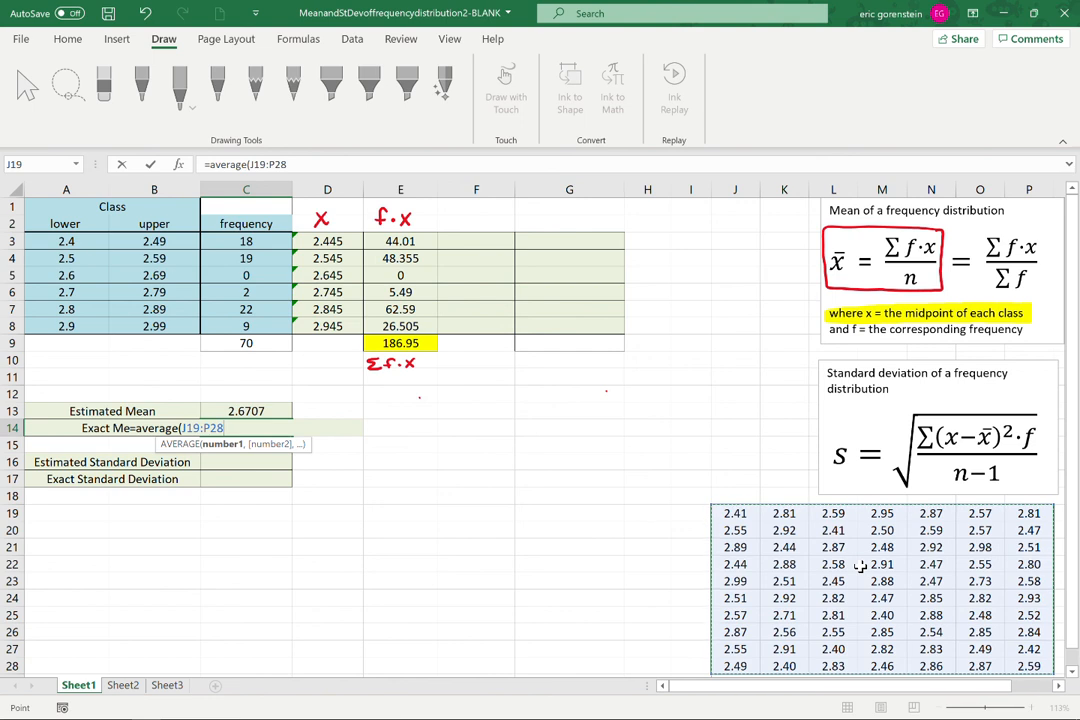
pyautogui.press('Return')
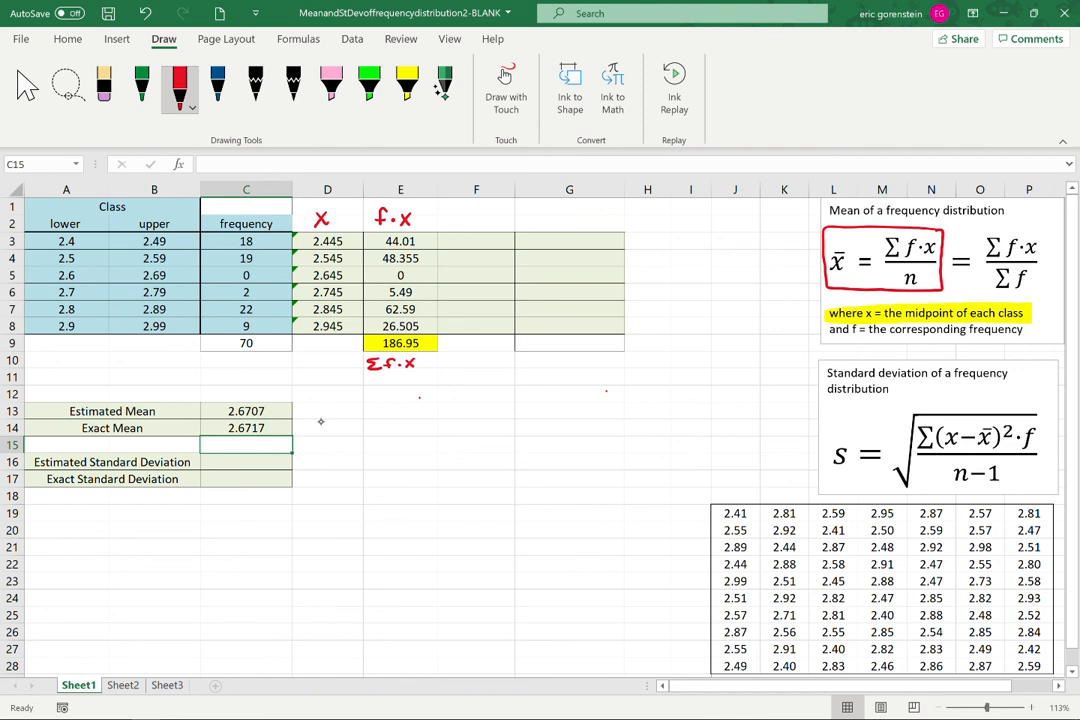
# Highlight x̄ in yellow in the standard deviation formula and link it to cell C13 with a red box and arrow.
pyautogui.moveTo(300, 410)
pyautogui.mouseDown()
pyautogui.moveTo(325, 424)
pyautogui.moveTo(294, 428)
pyautogui.mouseUp()
pyautogui.moveTo(318, 400); pyautogui.dragTo(306, 414)
pyautogui.click(406, 85)
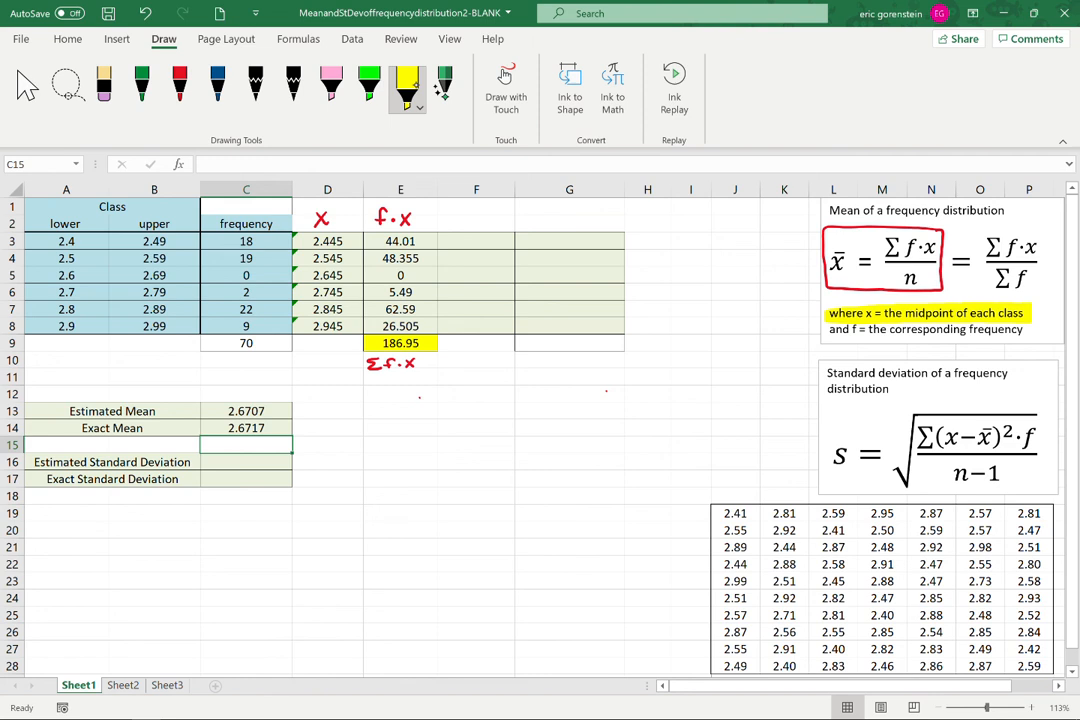
pyautogui.moveTo(977, 436); pyautogui.dragTo(991, 436)
pyautogui.click(179, 85)
pyautogui.moveTo(253, 401)
pyautogui.mouseDown()
pyautogui.moveTo(268, 402)
pyautogui.moveTo(214, 404)
pyautogui.moveTo(267, 418)
pyautogui.moveTo(269, 403)
pyautogui.moveTo(615, 381)
pyautogui.moveTo(826, 392)
pyautogui.moveTo(972, 437)
pyautogui.mouseUp()
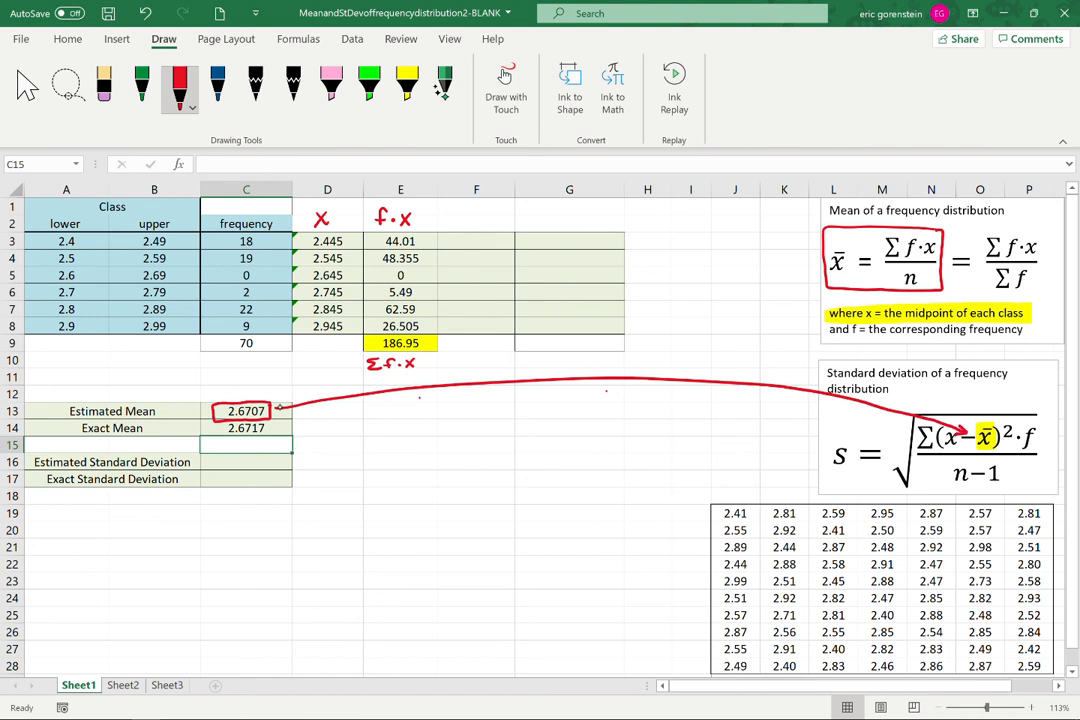